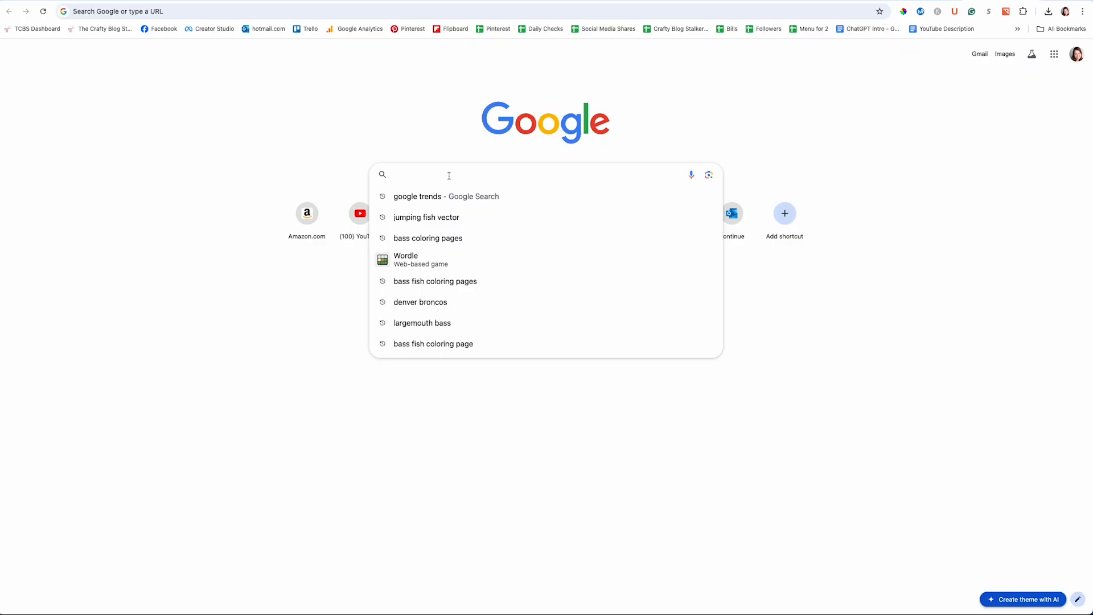
Search Google for "denver broncos" and show the image results.
{"action": "type", "text": "denver broncos"}
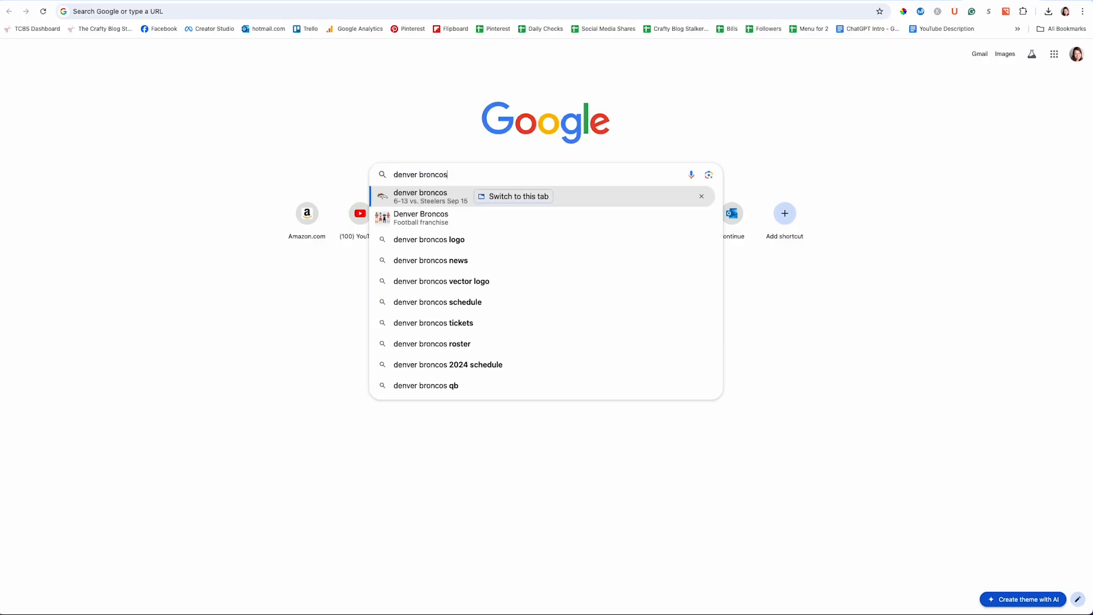
{"action": "key", "text": "Return"}
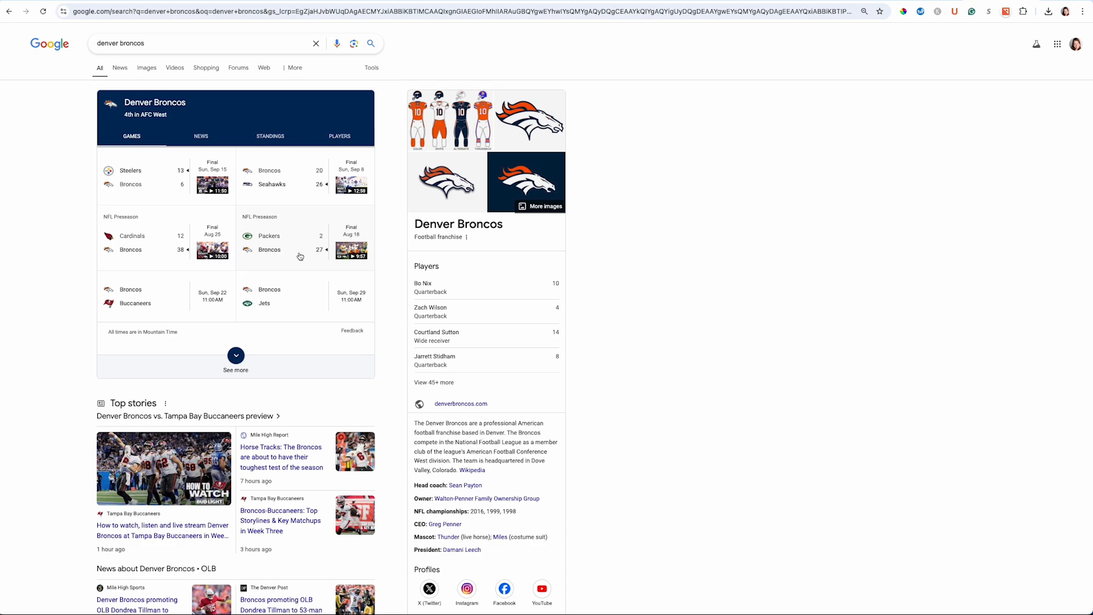
{"action": "left_click", "coordinate": [147, 68]}
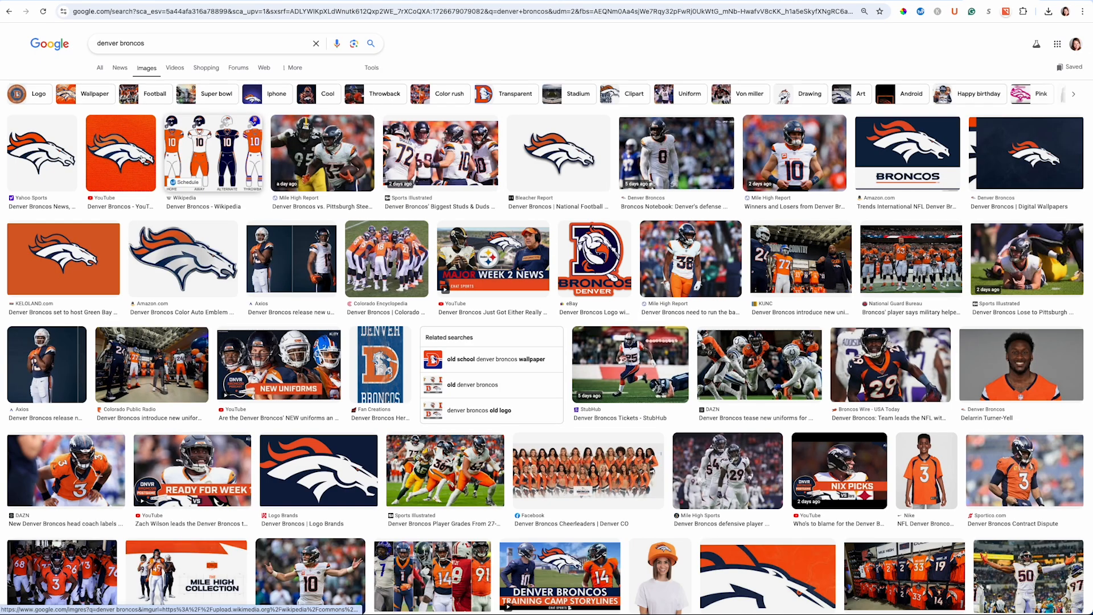
Open the Yahoo Sports horse-head logo result and save its image to Downloads as 2019_DEN.
{"action": "left_click", "coordinate": [47, 166]}
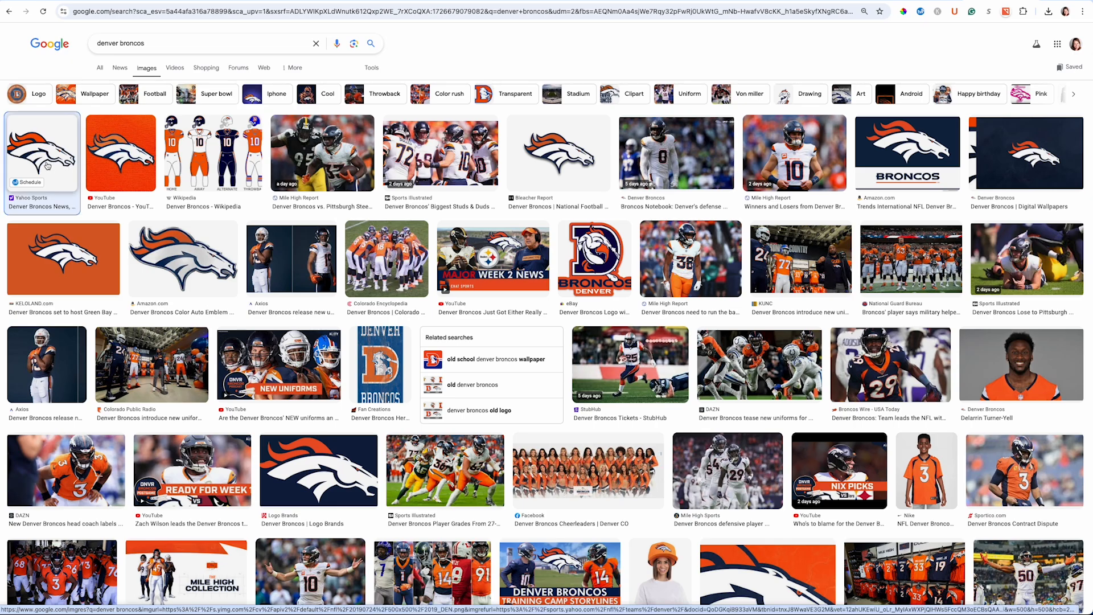
{"action": "right_click", "coordinate": [886, 234]}
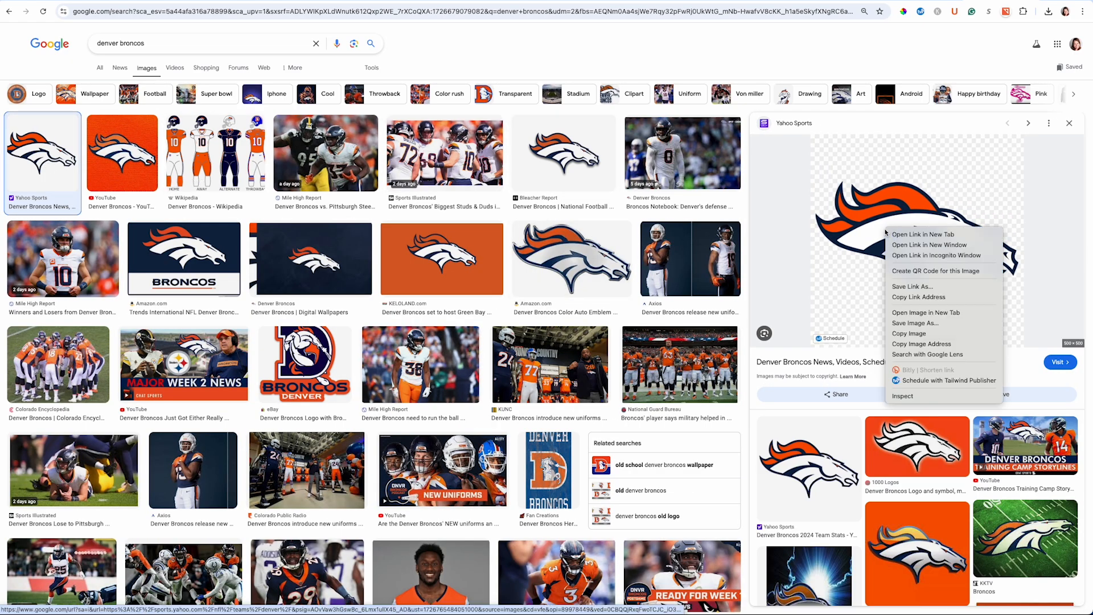
{"action": "left_click", "coordinate": [909, 323]}
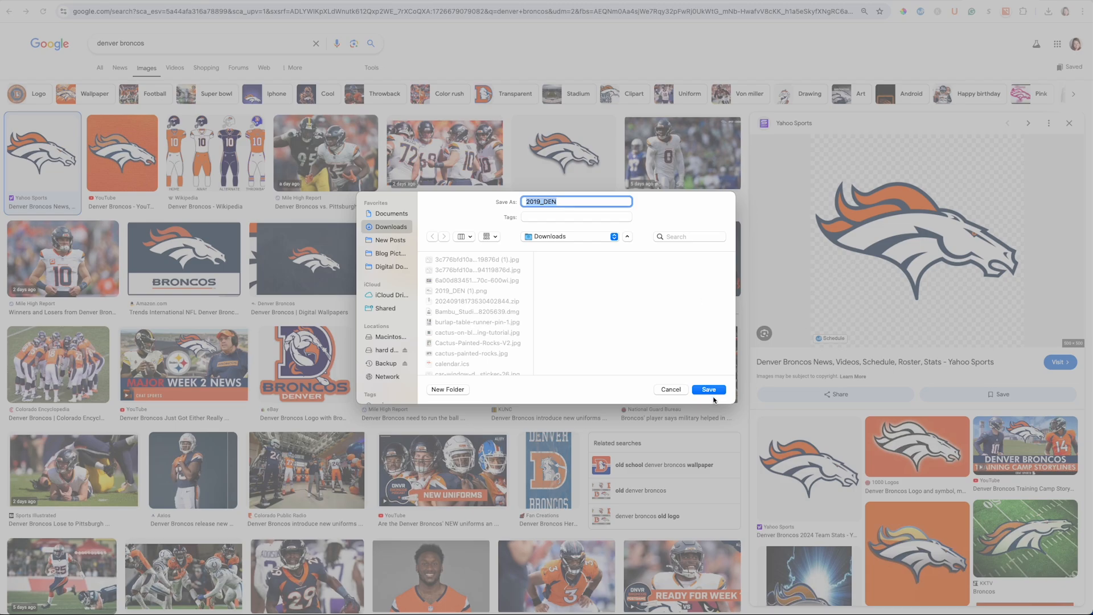
{"action": "left_click", "coordinate": [712, 391]}
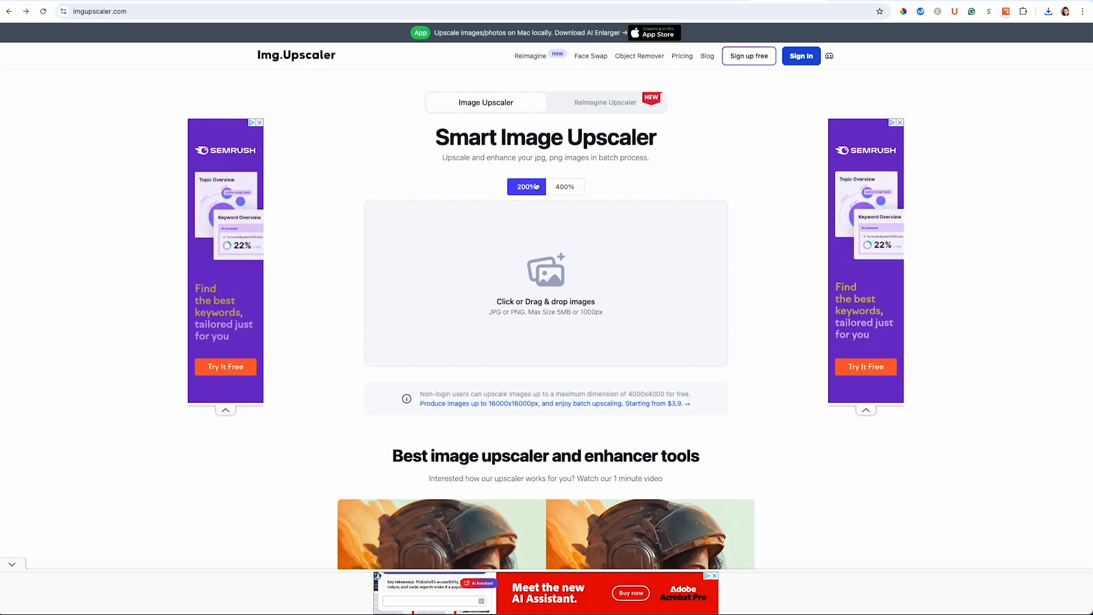
In Img.Upscaler, upscale the downloaded 2019_DEN.png by 400% and download the enlarged image.
{"action": "left_click", "coordinate": [570, 191]}
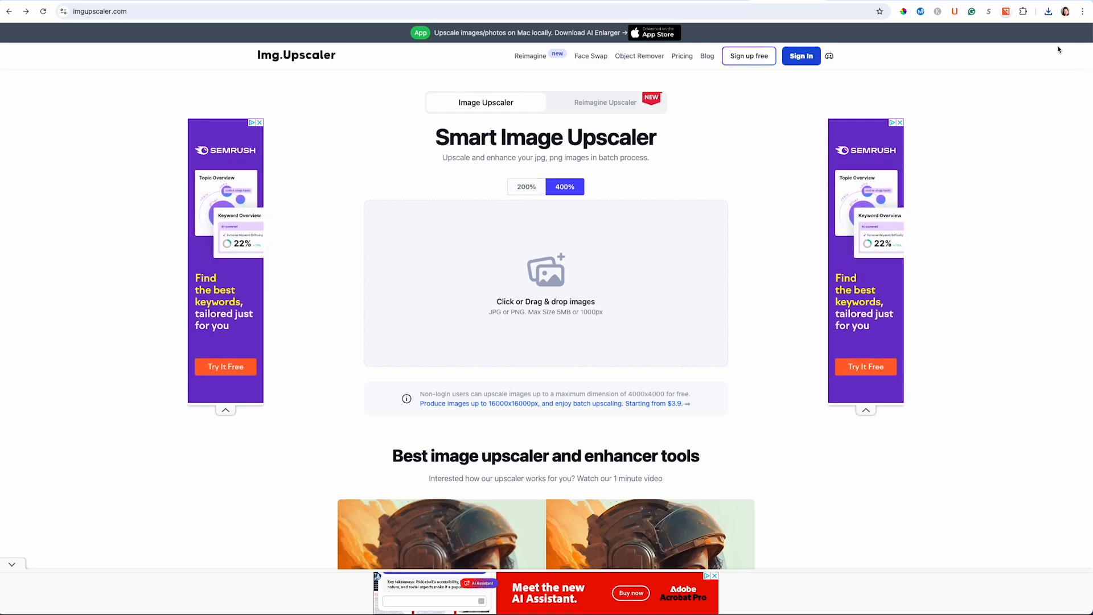
{"action": "left_click", "coordinate": [1048, 11]}
{"action": "left_click_drag", "start_coordinate": [945, 53], "coordinate": [485, 269]}
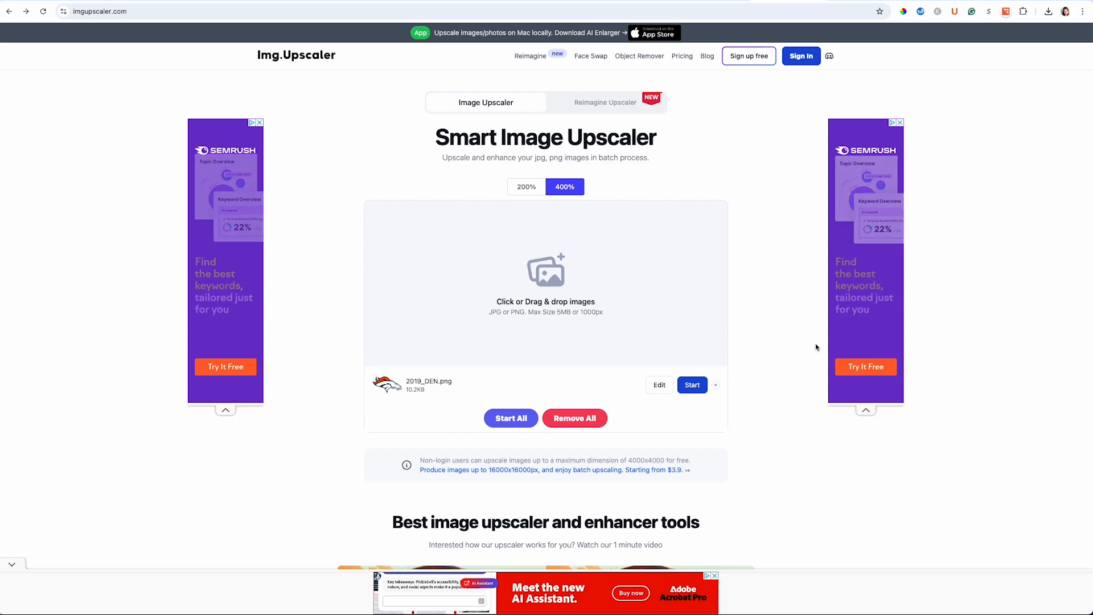
{"action": "left_click", "coordinate": [693, 386]}
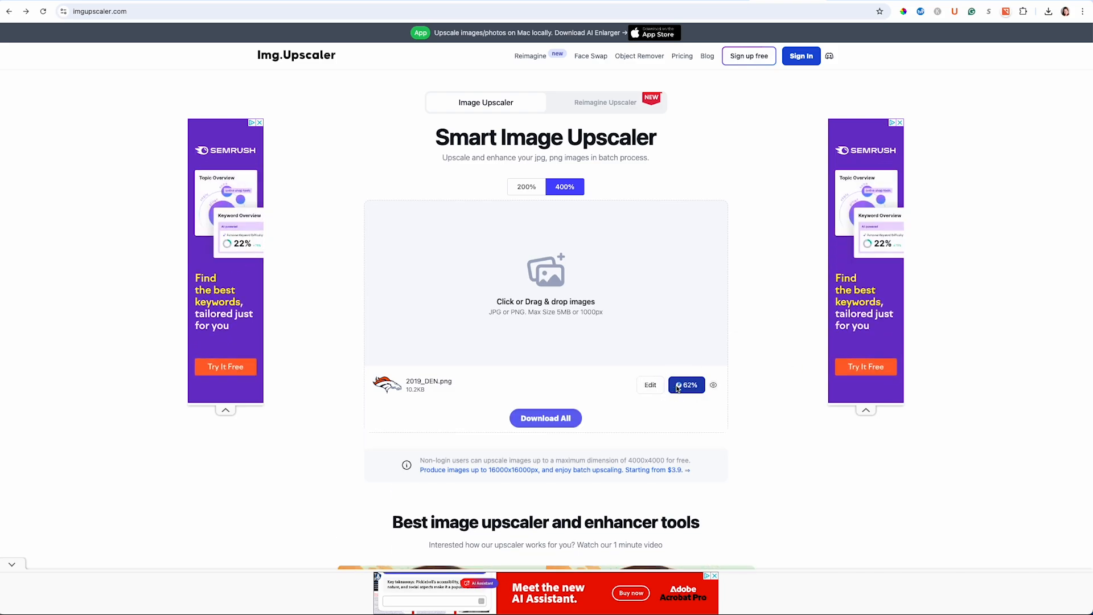
{"action": "left_click", "coordinate": [677, 388]}
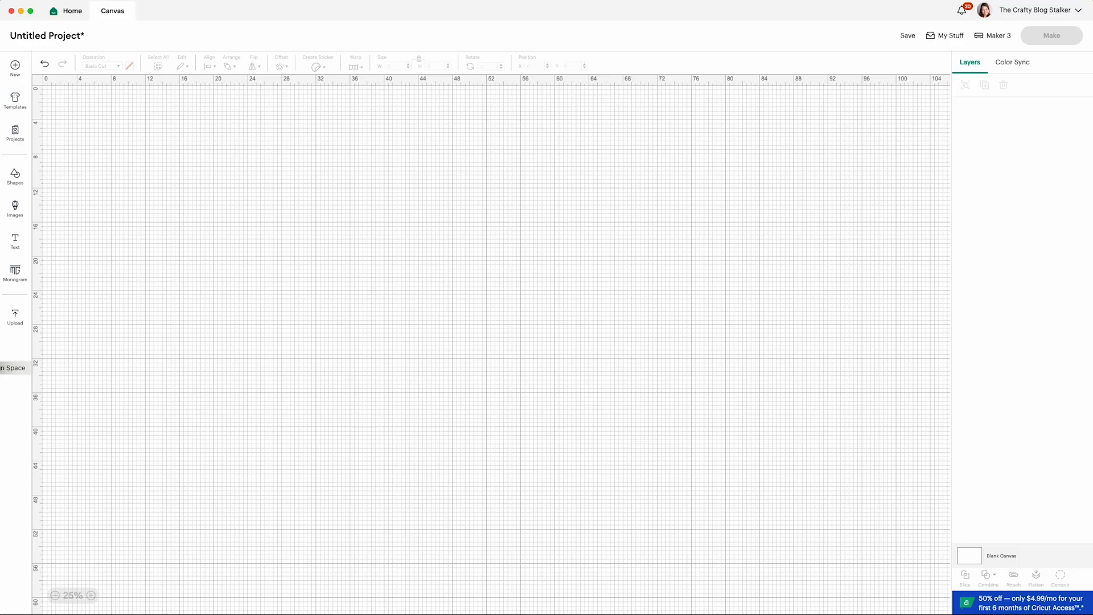
In Cricut Design Space, load the upscaled Broncos logo as a new image upload and continue to the Background Remover.
{"action": "left_click", "coordinate": [14, 315]}
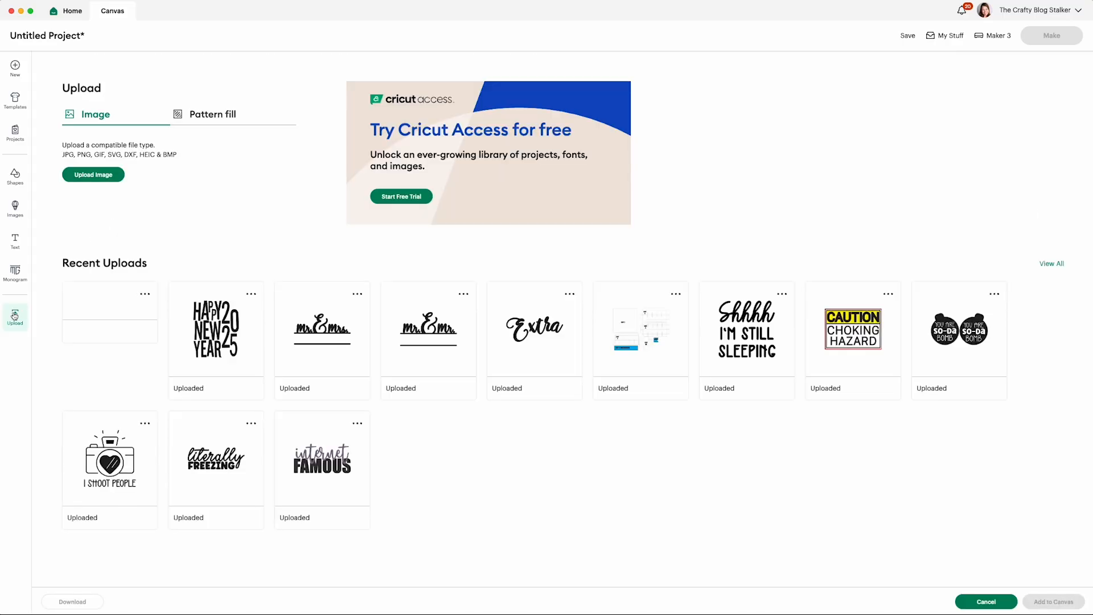
{"action": "left_click", "coordinate": [109, 179]}
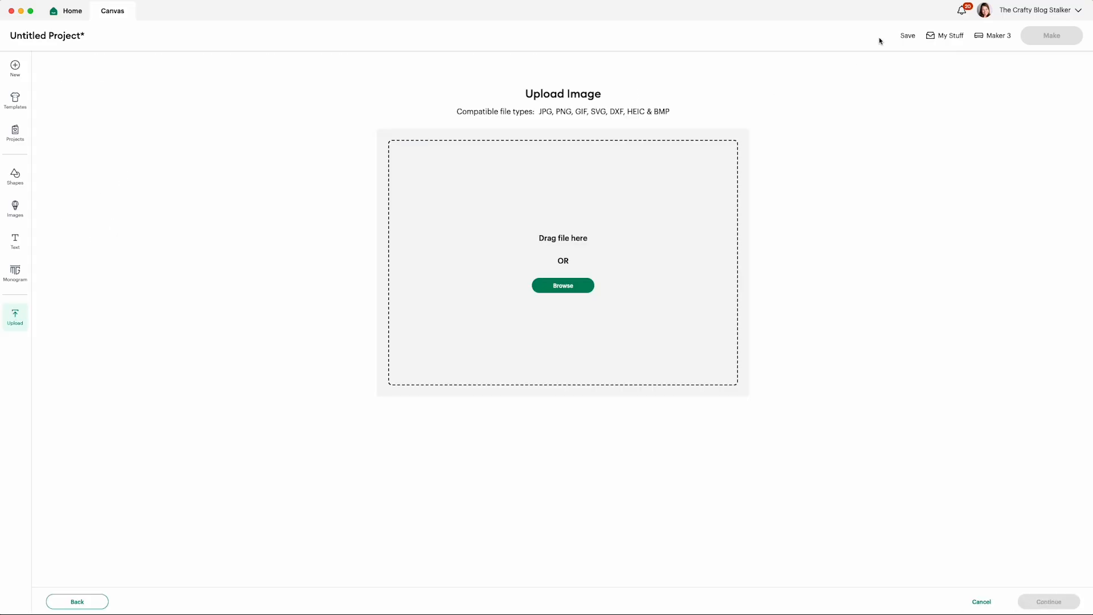
{"action": "left_click_drag", "start_coordinate": [880, 41], "coordinate": [613, 236]}
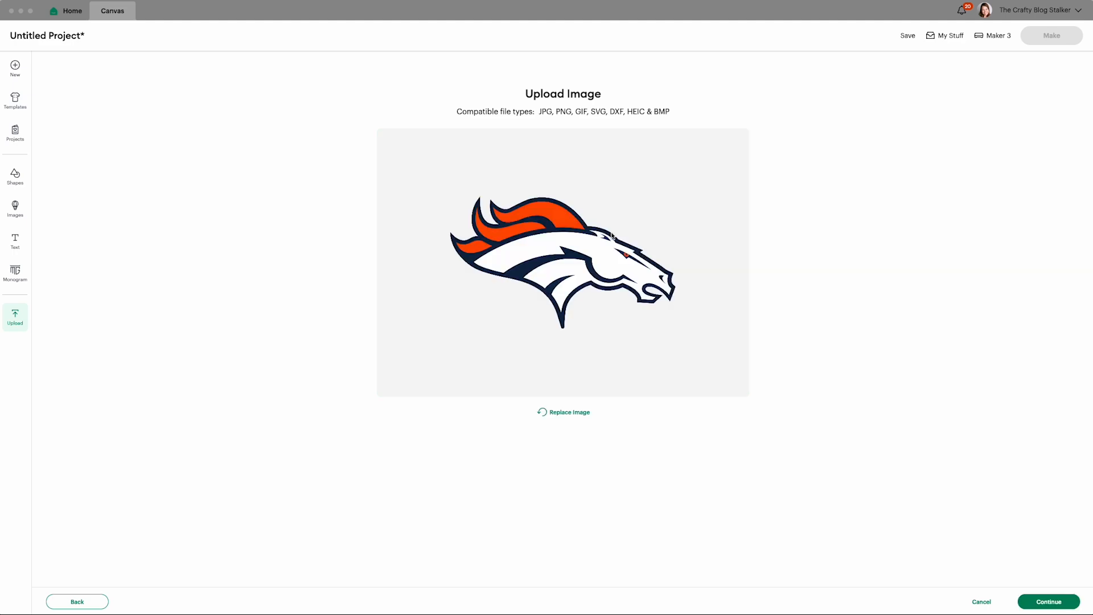
{"action": "left_click", "coordinate": [1058, 603]}
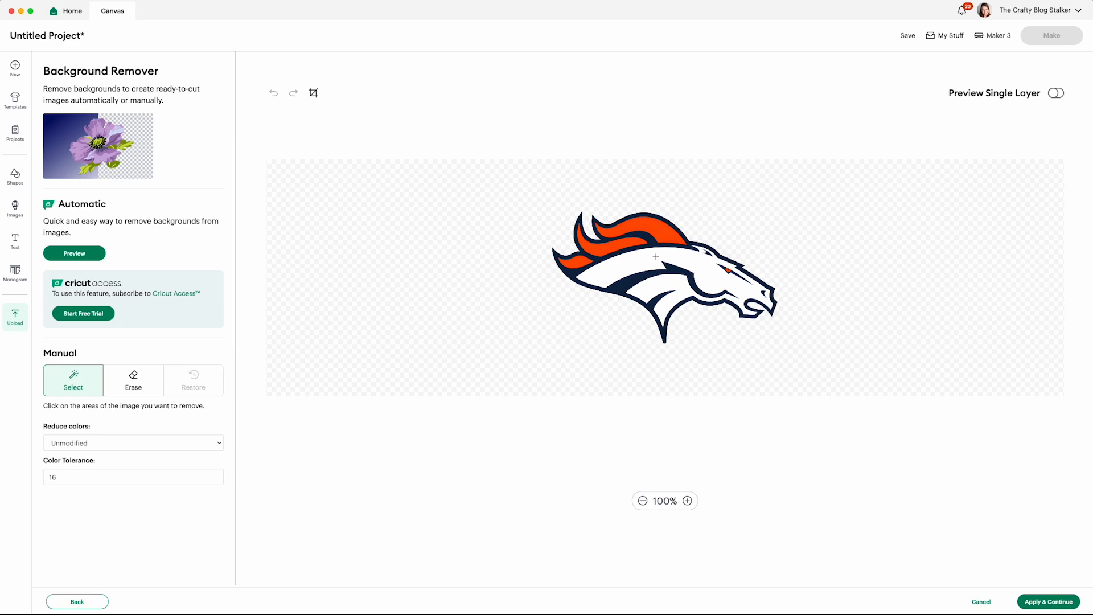
Set the color tolerance to 150 and remove the orange areas of the horse's mane.
{"action": "left_click", "coordinate": [656, 257]}
{"action": "double_click", "coordinate": [53, 477]}
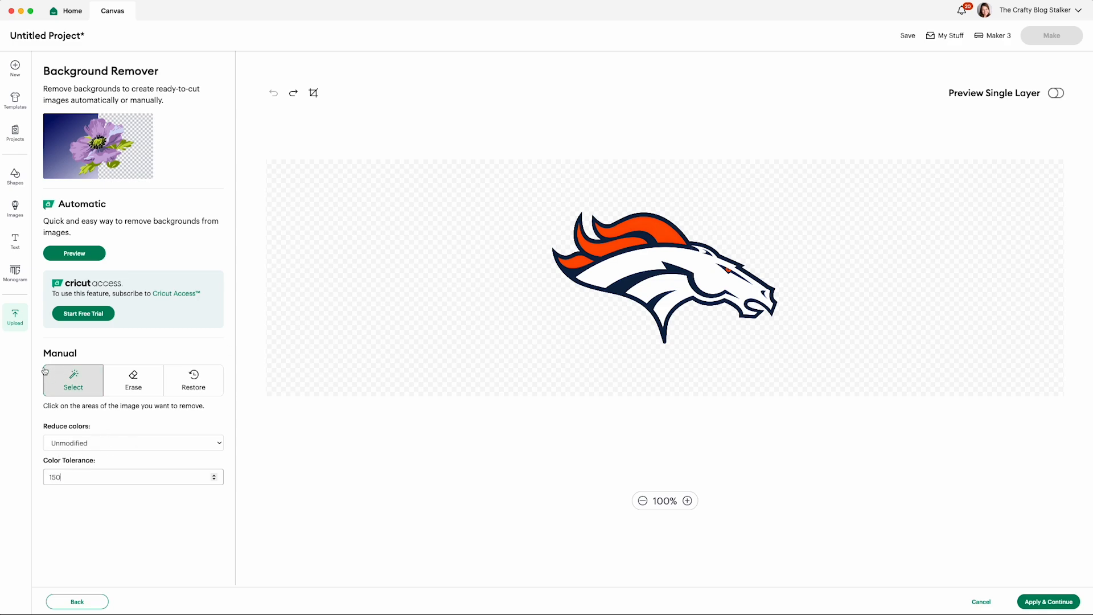
{"action": "left_click", "coordinate": [95, 382]}
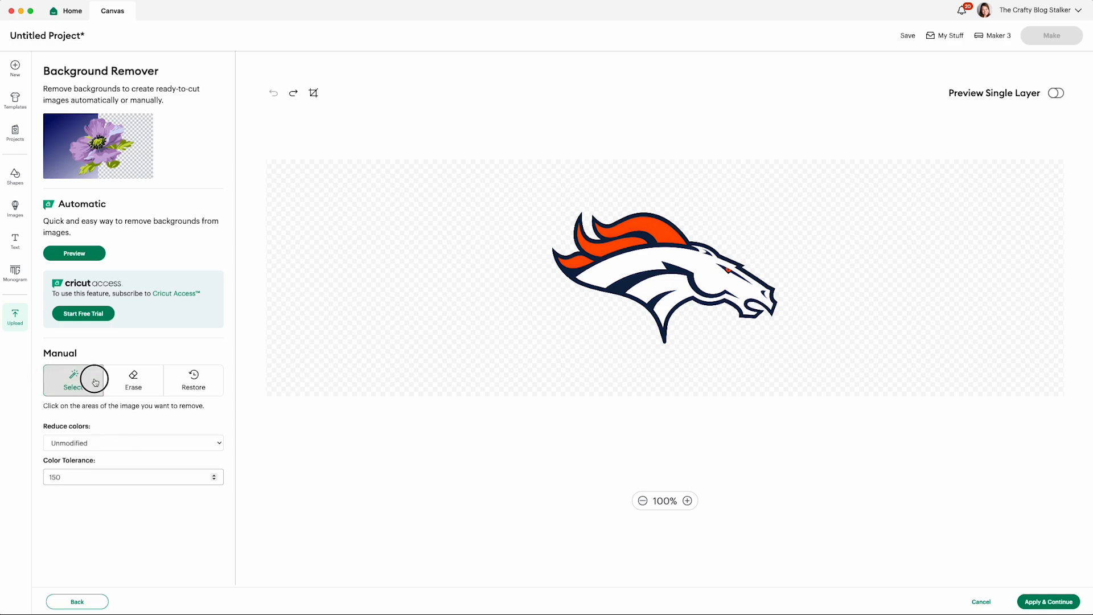
{"action": "left_click", "coordinate": [654, 228]}
{"action": "left_click", "coordinate": [607, 249]}
{"action": "left_click", "coordinate": [572, 262]}
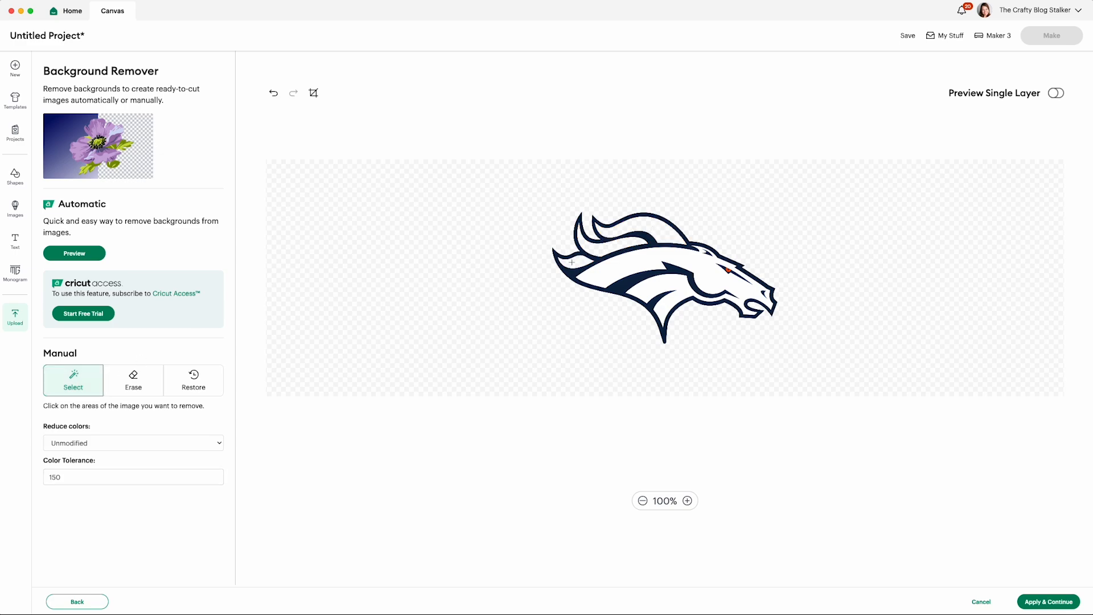
Remove the orange area in the horse's eye and apply the background removal.
{"action": "left_click", "coordinate": [687, 501]}
{"action": "left_click", "coordinate": [687, 501]}
{"action": "left_click", "coordinate": [687, 501]}
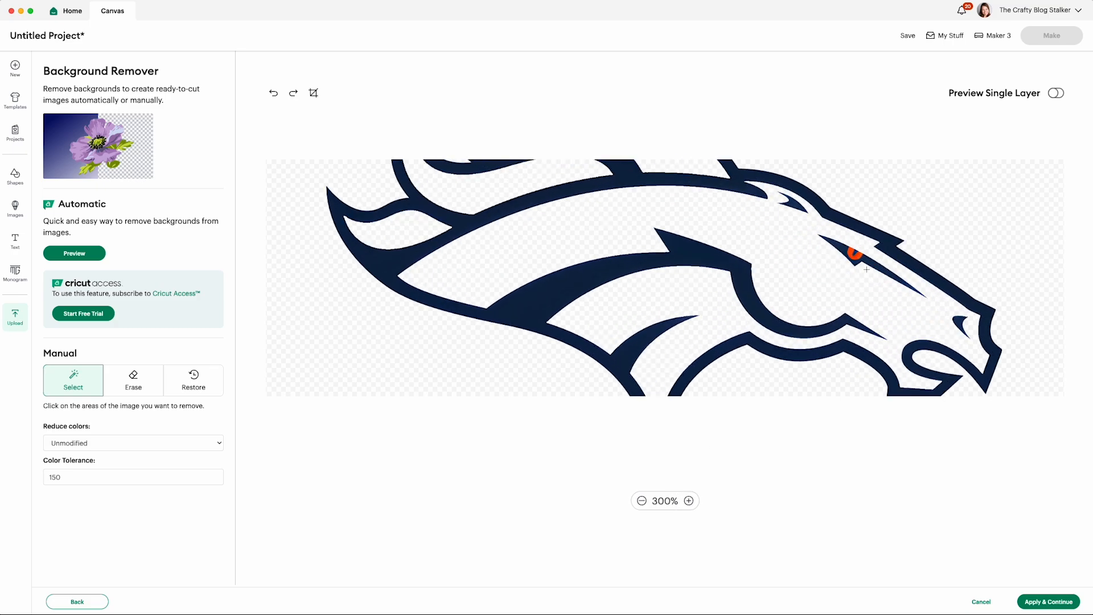
{"action": "left_click", "coordinate": [855, 257]}
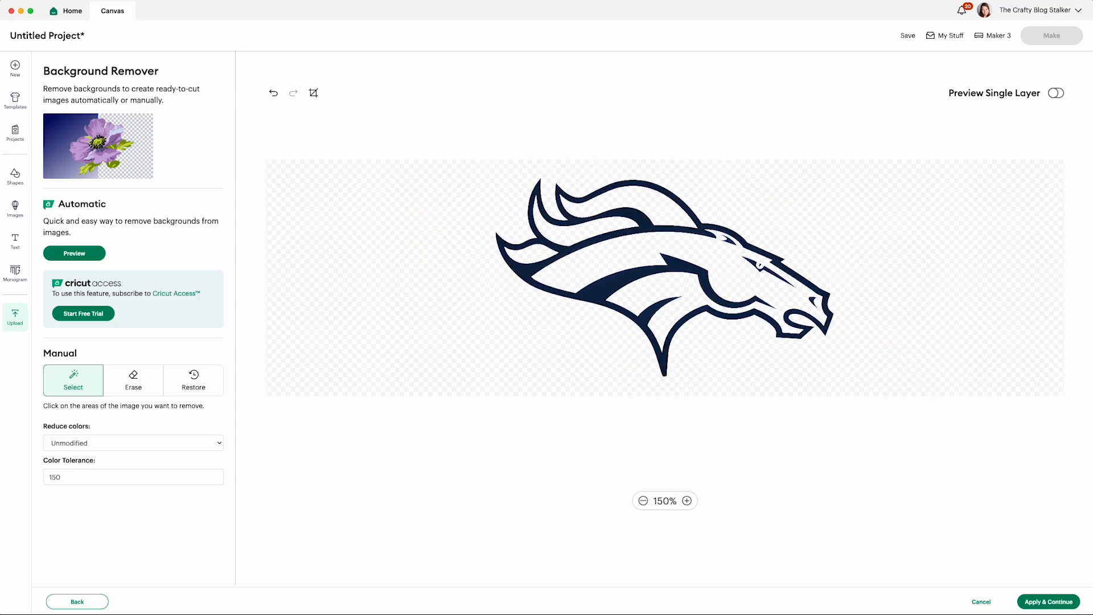
{"action": "left_click", "coordinate": [1049, 602]}
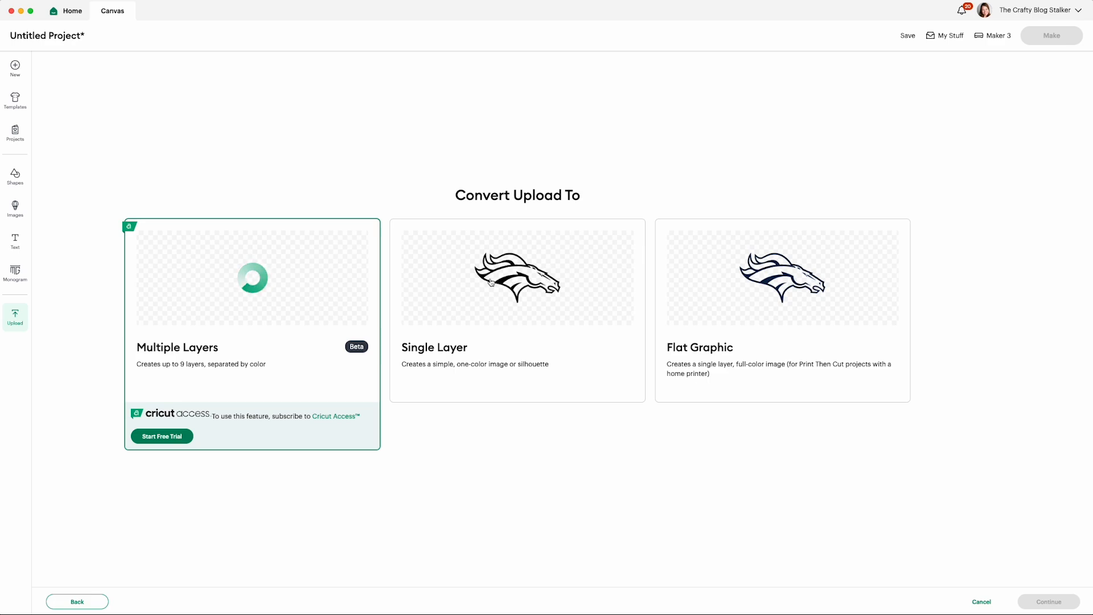
Convert the upload to a single layer and name the image "Denver Broncos Logo".
{"action": "left_click", "coordinate": [798, 296]}
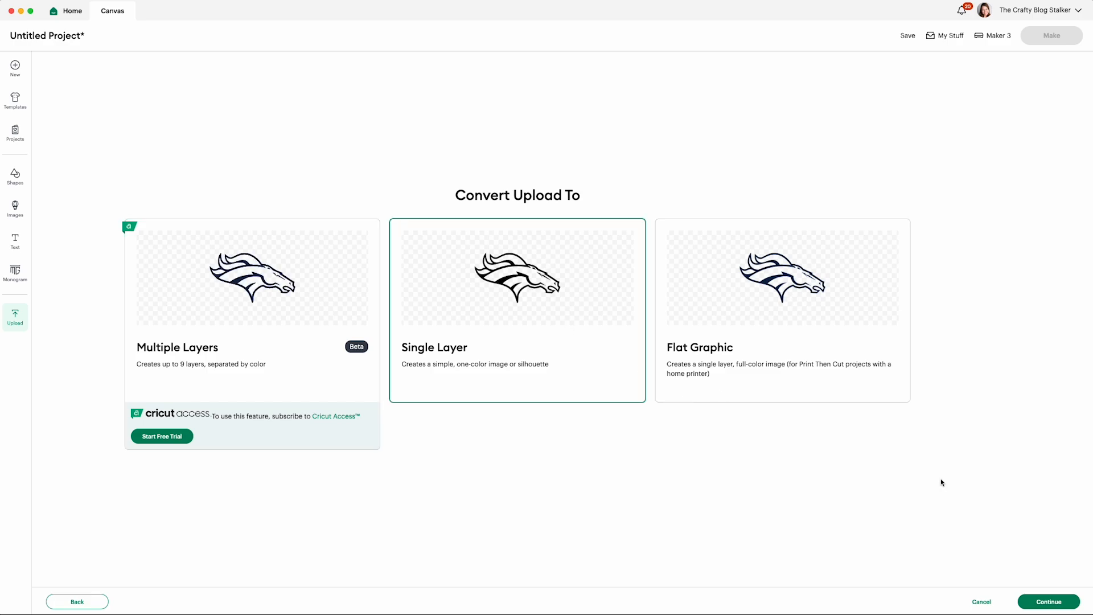
{"action": "left_click", "coordinate": [1049, 602]}
{"action": "left_click", "coordinate": [93, 113]}
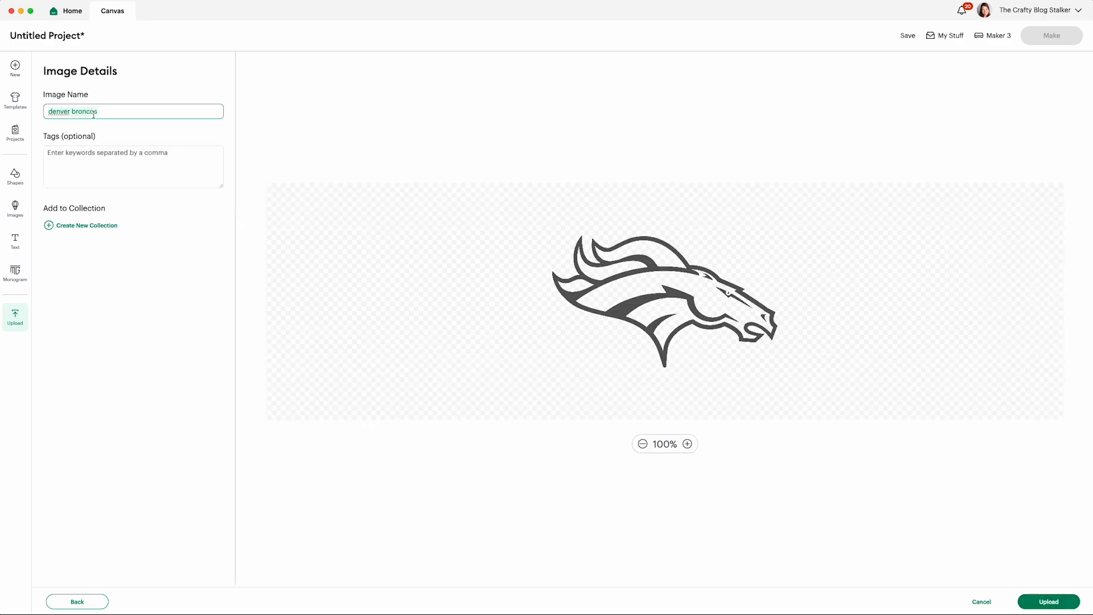
{"action": "type", "text": "D"}
Upload the logo and place it on the canvas, enlarged to about 54 × 32 in.
{"action": "left_click", "coordinate": [1049, 602]}
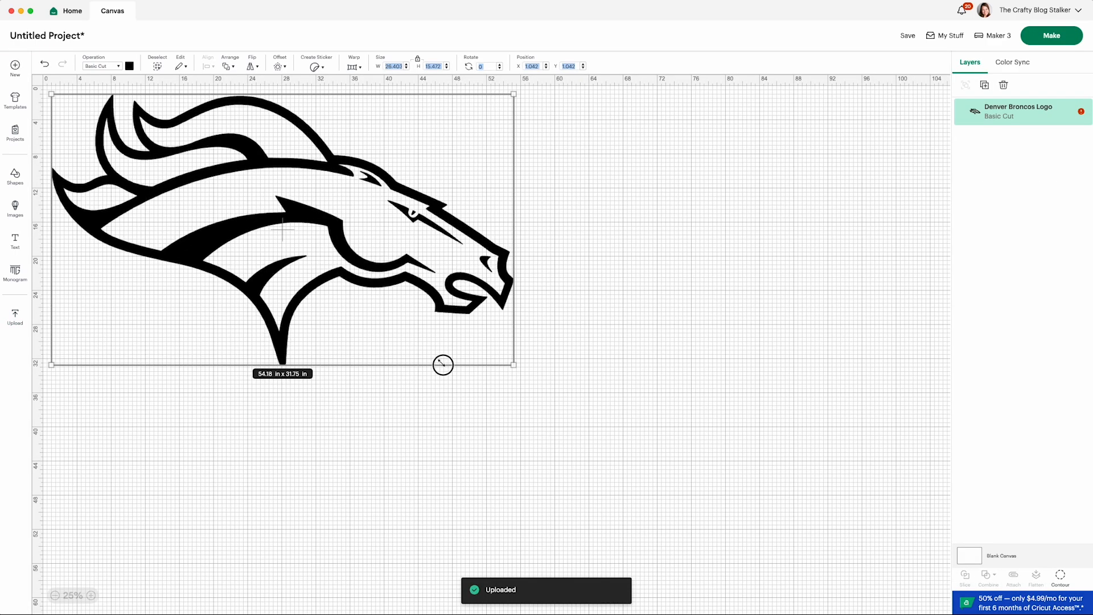
{"action": "left_click_drag", "start_coordinate": [403, 282], "coordinate": [510, 339]}
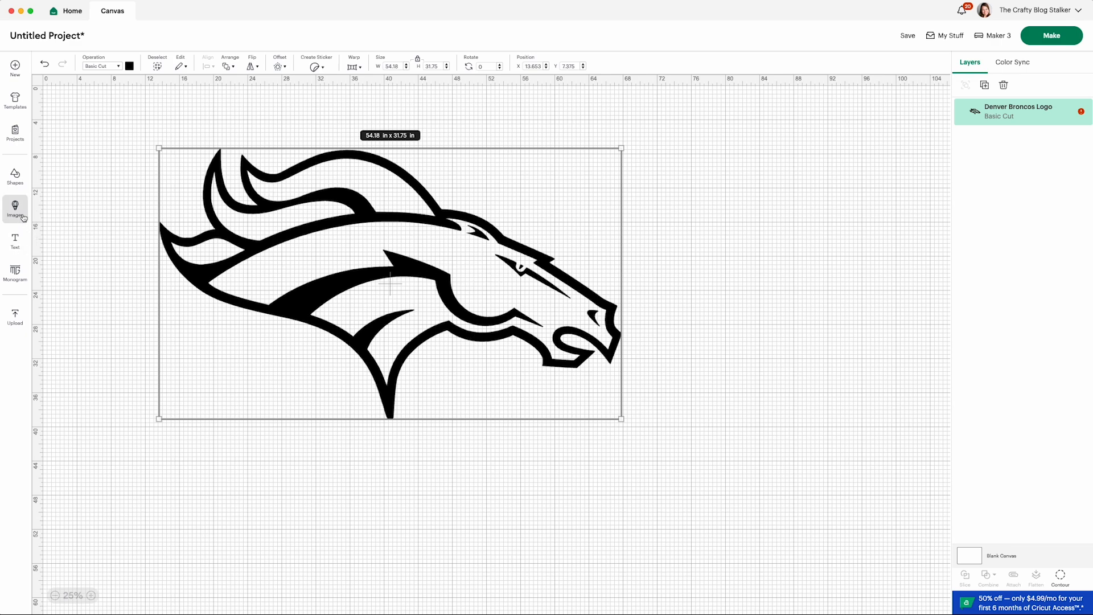
Insert a rounded square and enlarge it to about 66 × 66 in.
{"action": "left_click", "coordinate": [15, 175]}
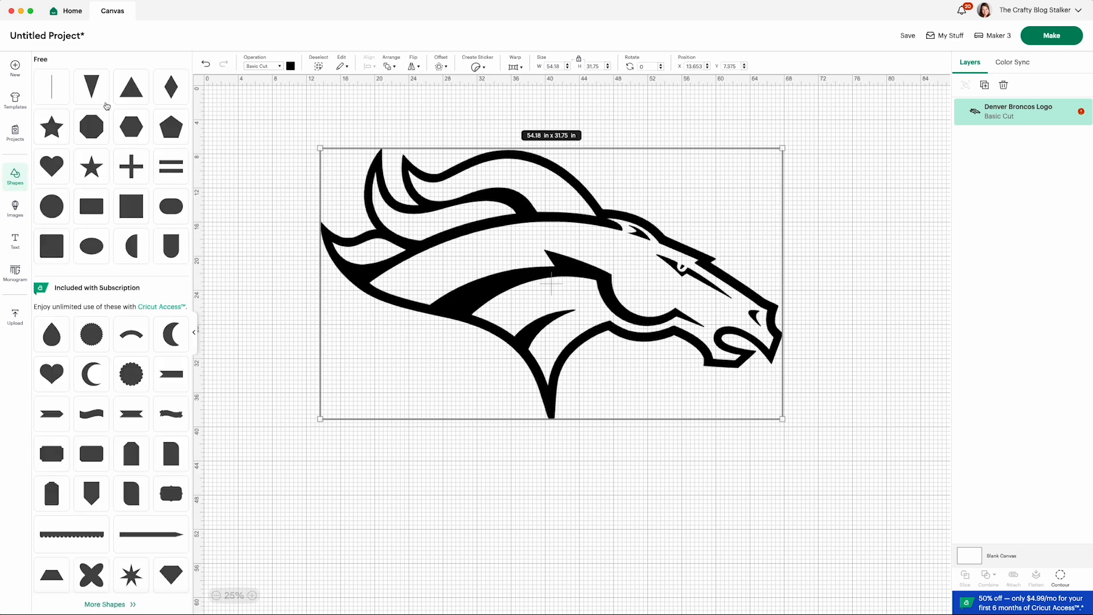
{"action": "left_click", "coordinate": [52, 248]}
{"action": "left_click_drag", "start_coordinate": [404, 213], "coordinate": [670, 327]}
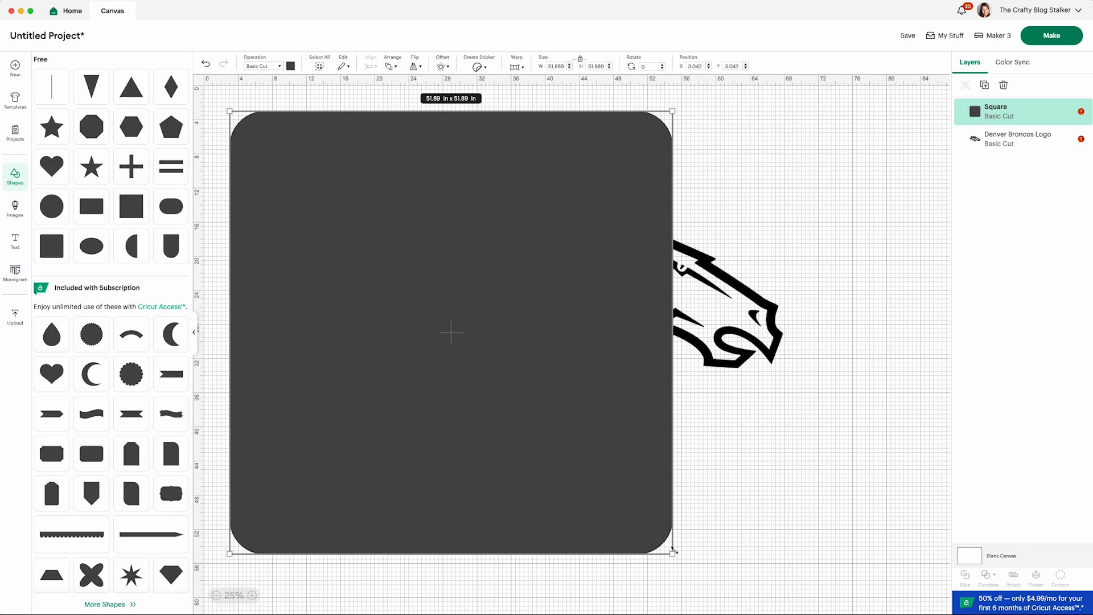
{"action": "left_click_drag", "start_coordinate": [673, 550], "coordinate": [794, 612]}
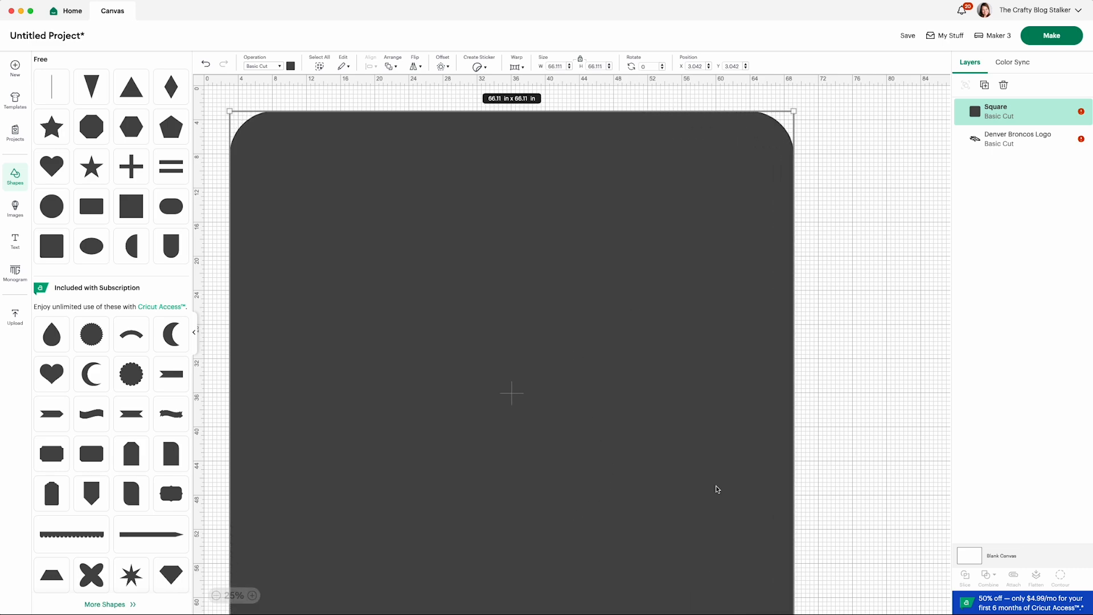
Place the rounded square behind the logo and slice the two shapes with each other.
{"action": "left_click_drag", "start_coordinate": [665, 373], "coordinate": [689, 360]}
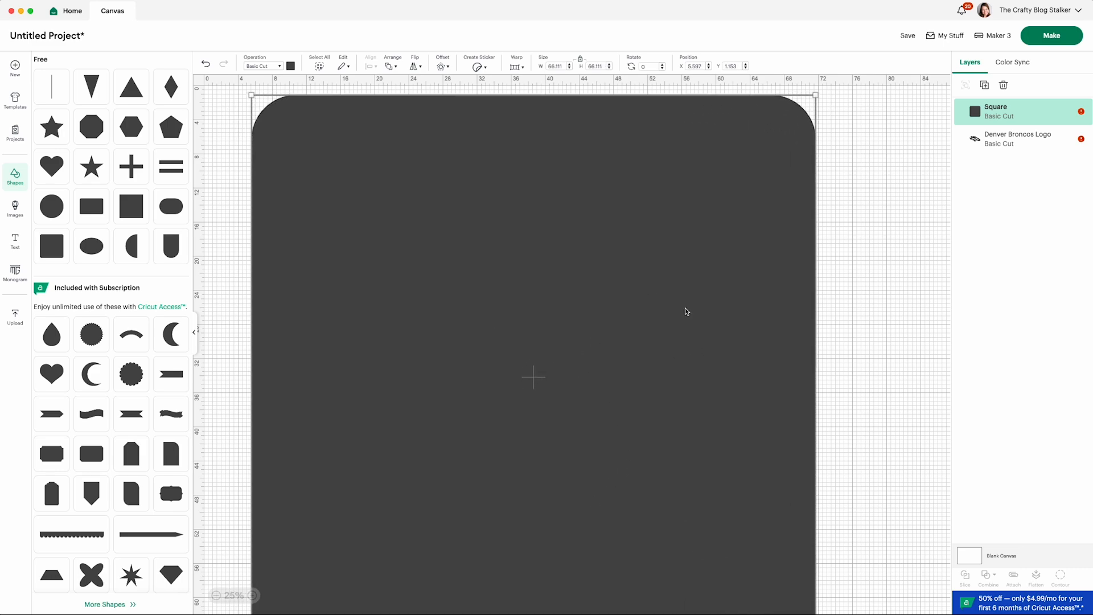
{"action": "key", "text": "super+shift+Down"}
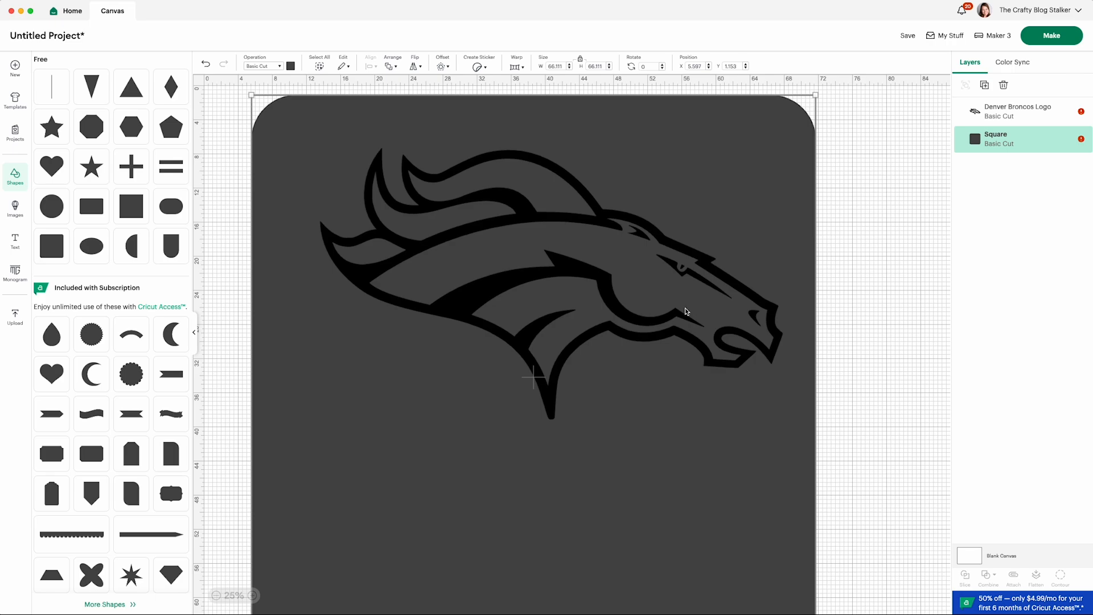
{"action": "key", "text": "super+a"}
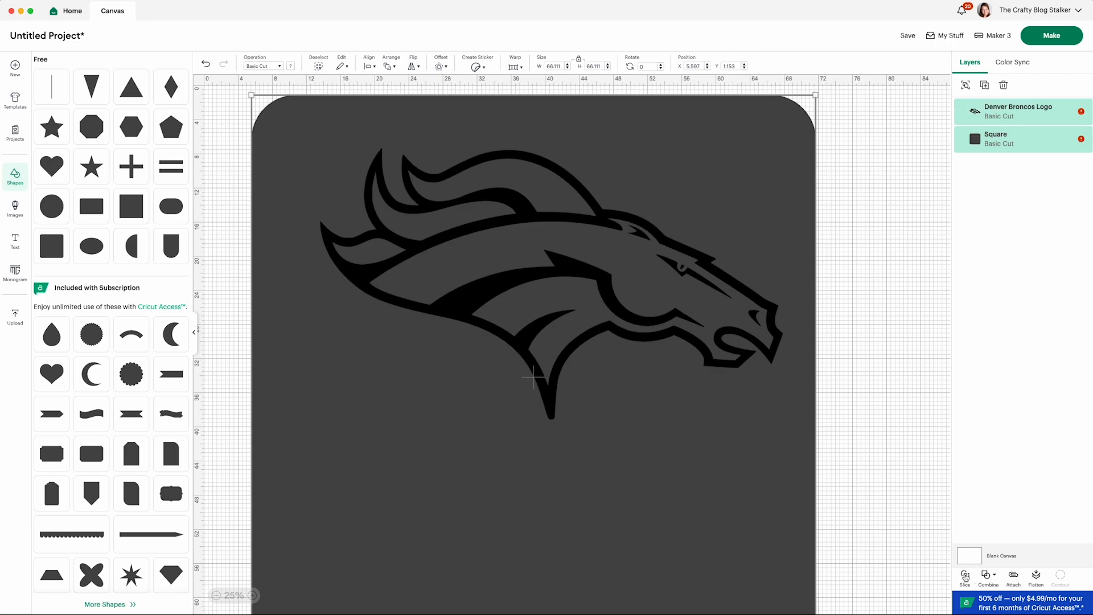
{"action": "left_click", "coordinate": [965, 576]}
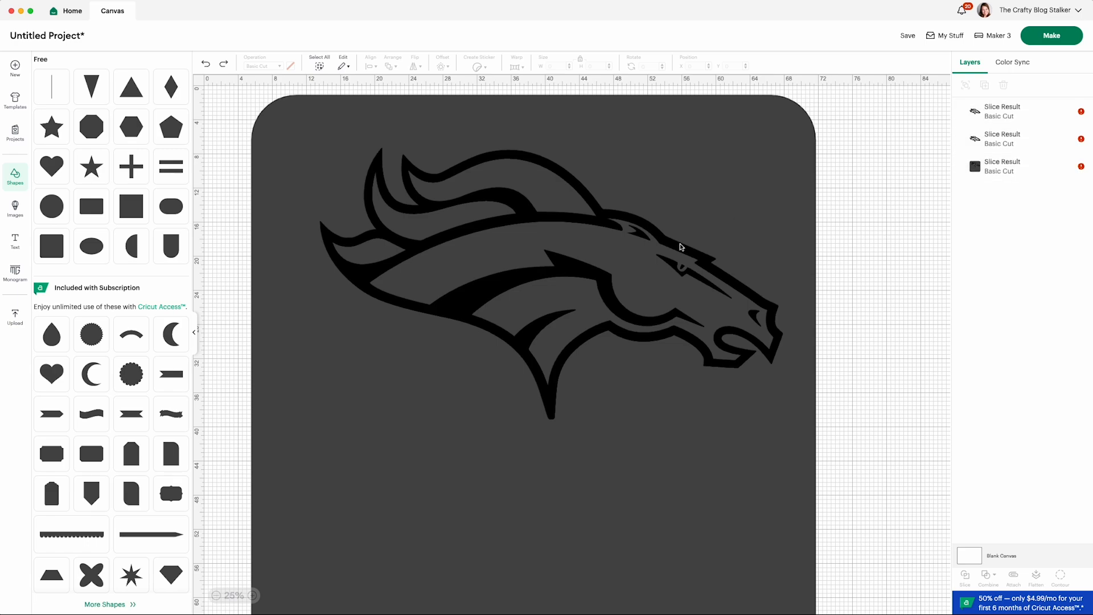
Move the black logo slice off to the side of the square and delete the gray logo-shaped slice.
{"action": "left_click_drag", "start_coordinate": [681, 247], "coordinate": [915, 217]}
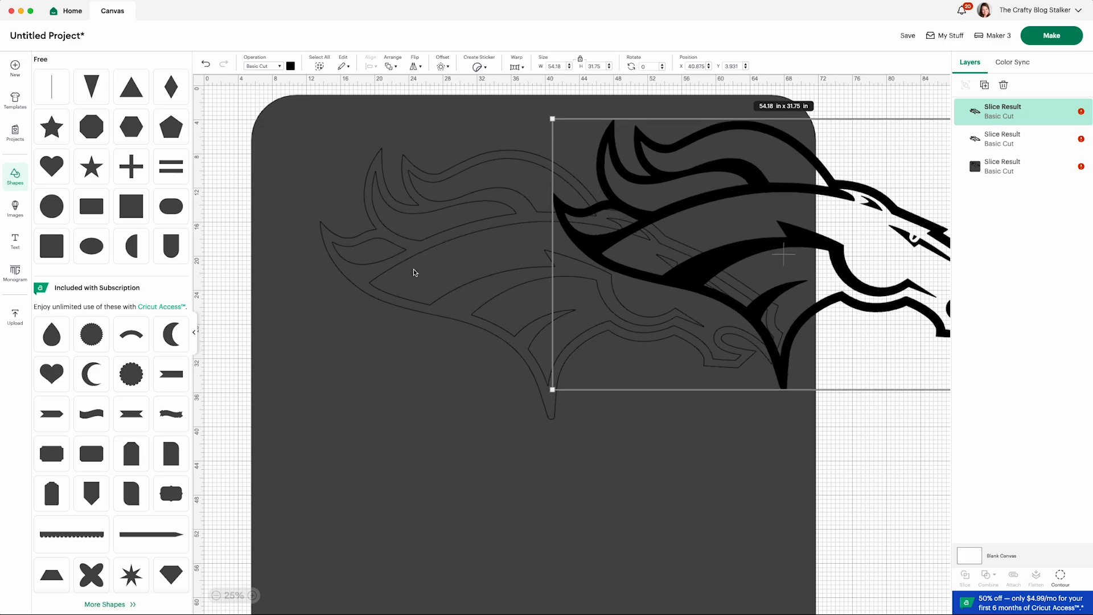
{"action": "left_click_drag", "start_coordinate": [768, 188], "coordinate": [991, 179]}
{"action": "left_click", "coordinate": [725, 233]}
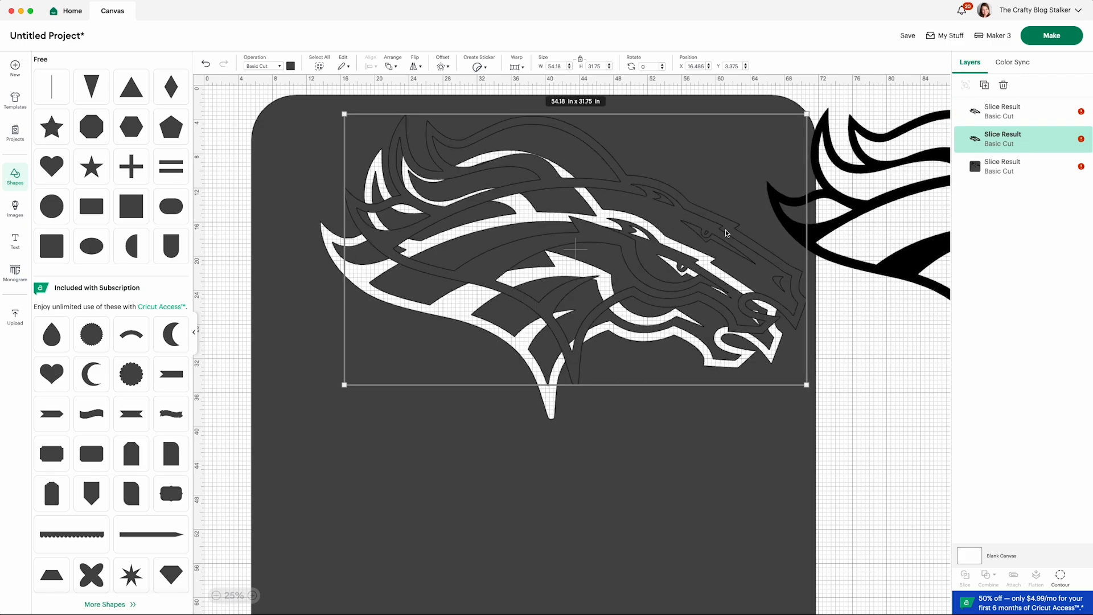
{"action": "key", "text": "Delete"}
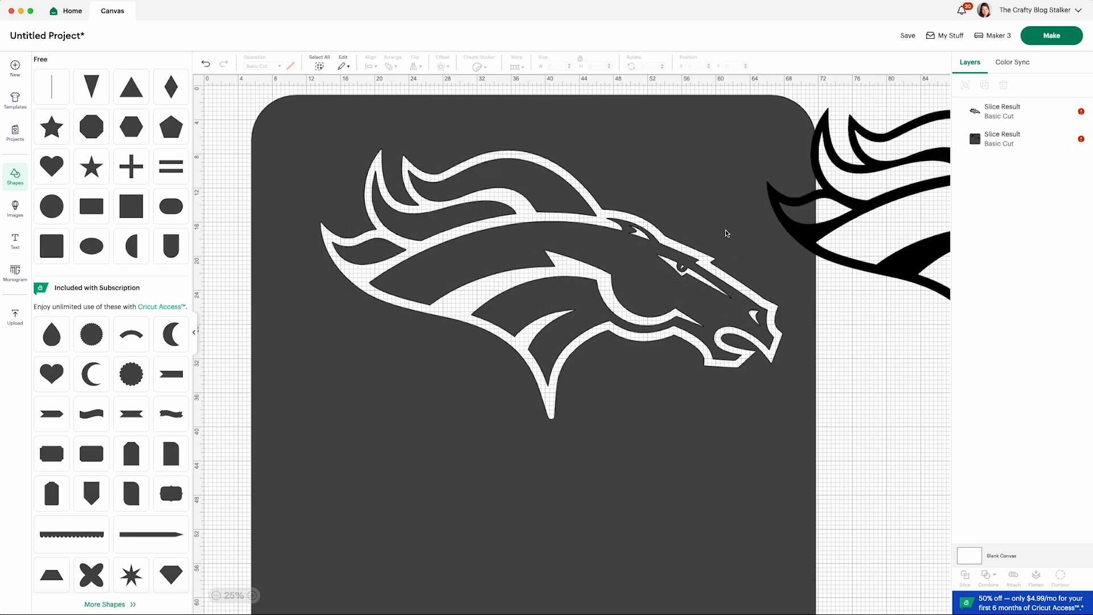
Hide the rounded square, outer logo outline and mane contours of the sliced square, keeping only the horse's head and neck.
{"action": "left_click", "coordinate": [660, 209]}
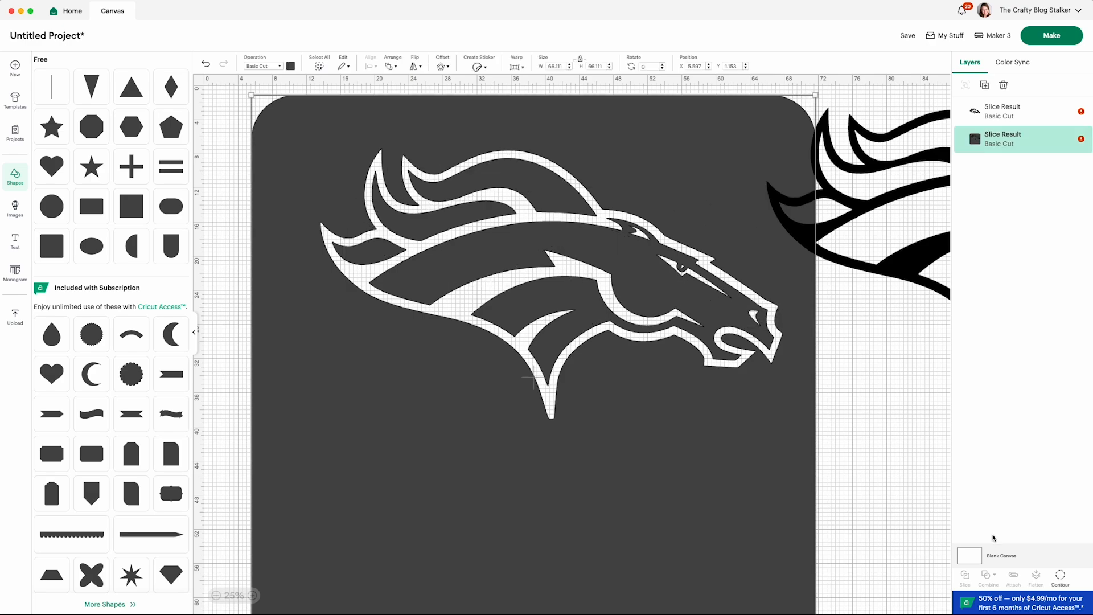
{"action": "left_click", "coordinate": [1061, 581]}
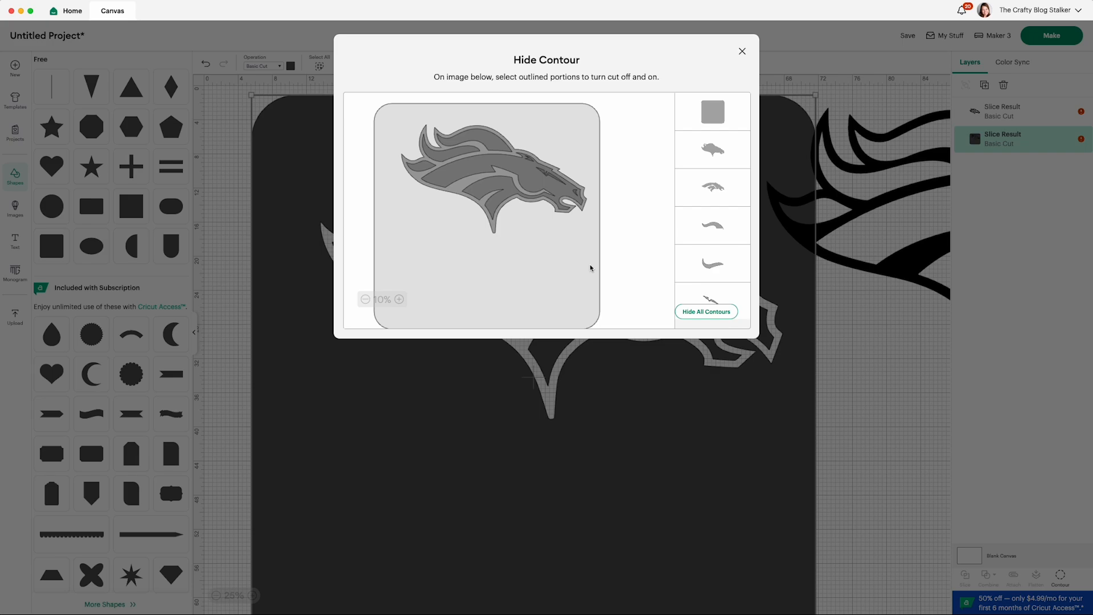
{"action": "left_click", "coordinate": [716, 103]}
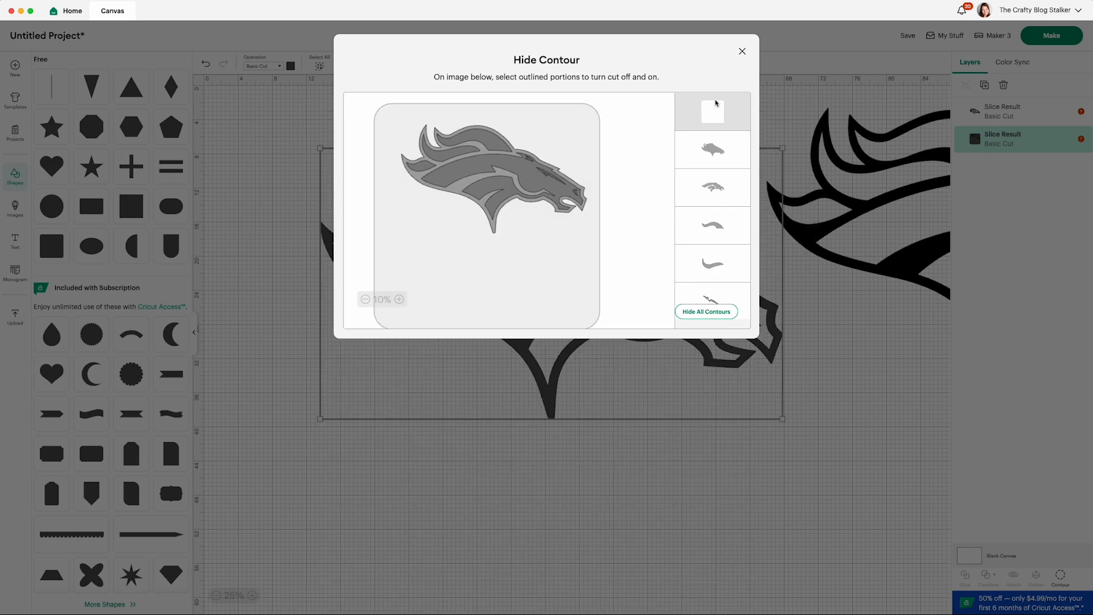
{"action": "left_click", "coordinate": [713, 150]}
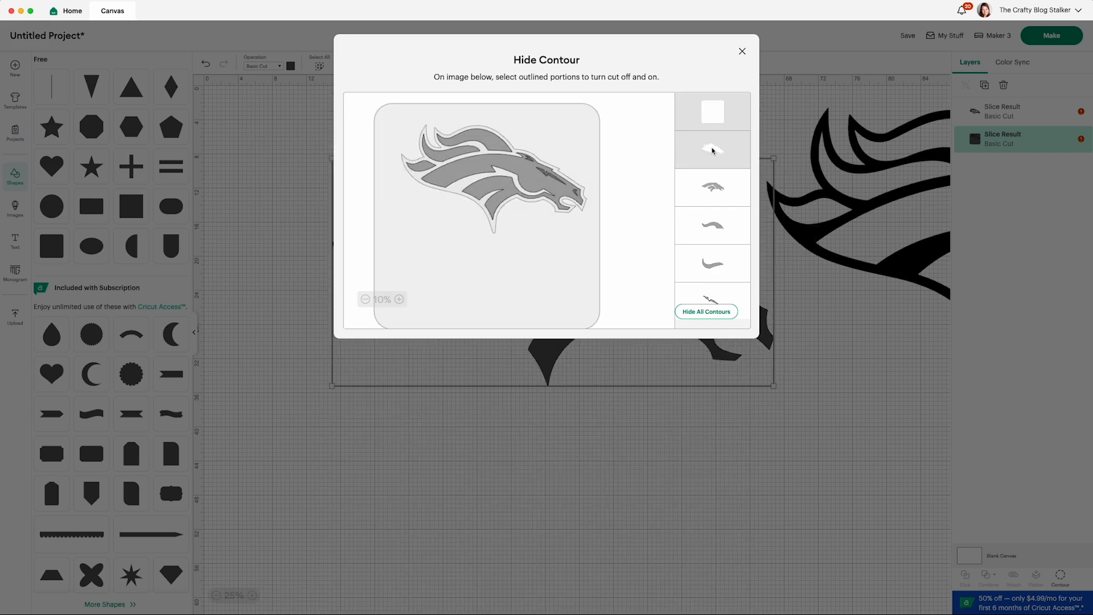
{"action": "scroll", "coordinate": [727, 268], "scroll_direction": "down", "scroll_amount": 1}
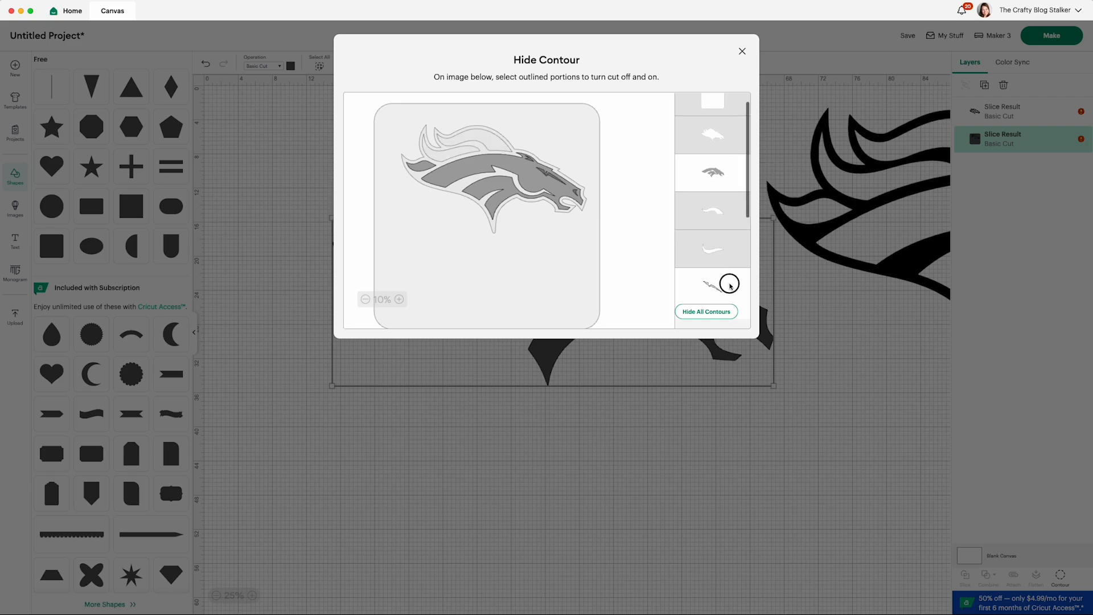
{"action": "left_click", "coordinate": [731, 286]}
{"action": "scroll", "coordinate": [730, 279], "scroll_direction": "up", "scroll_amount": 1}
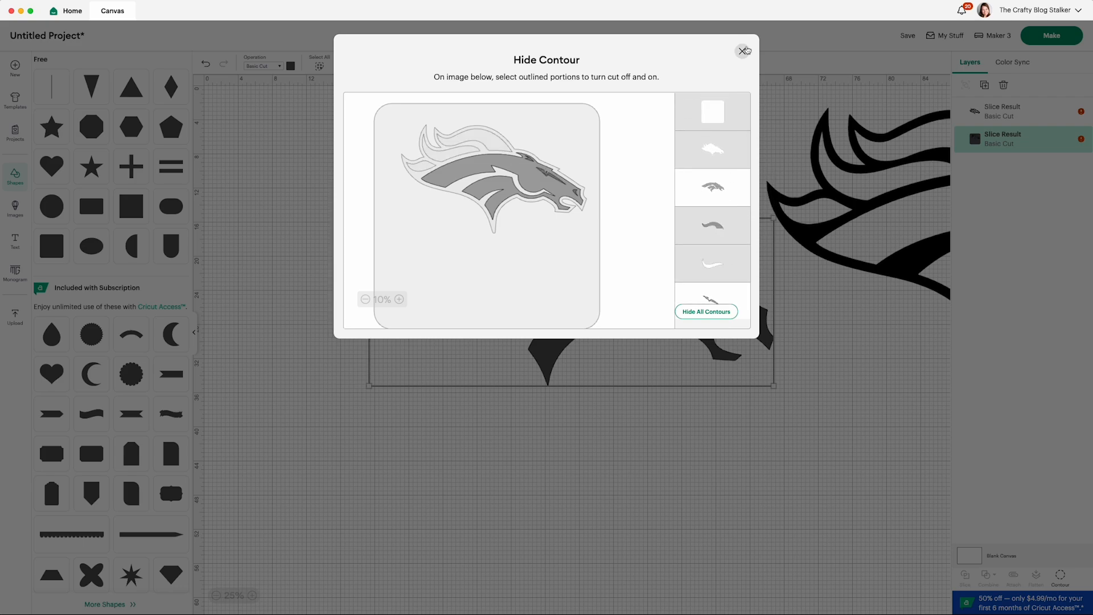
{"action": "left_click", "coordinate": [742, 52]}
Recolor the horse-head piece white, try the black logo over it, and move the black logo aside again.
{"action": "left_click_drag", "start_coordinate": [658, 286], "coordinate": [637, 297]}
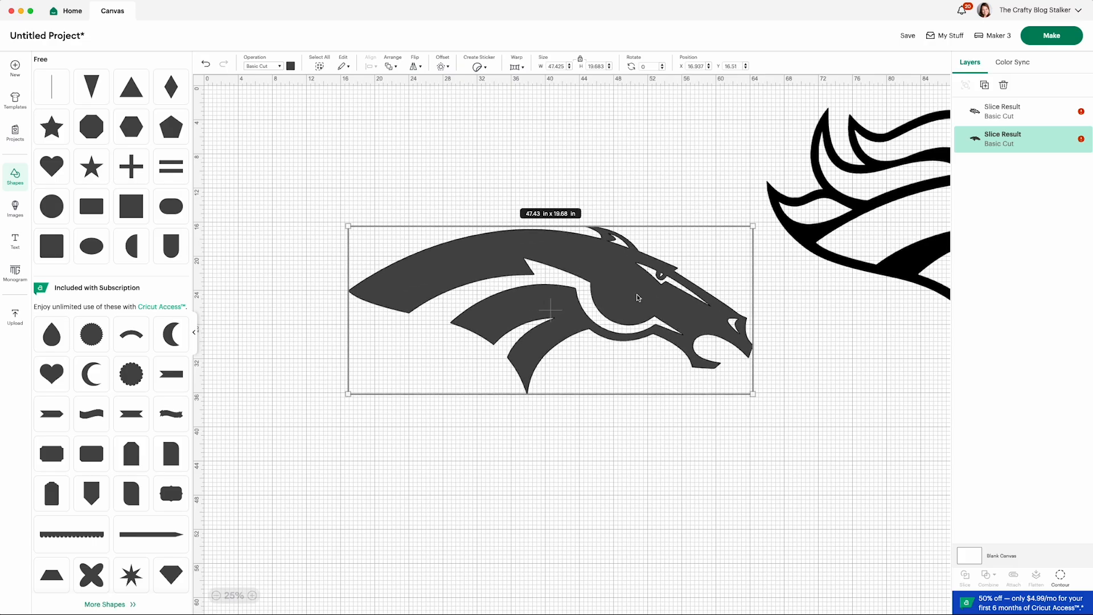
{"action": "left_click", "coordinate": [291, 66]}
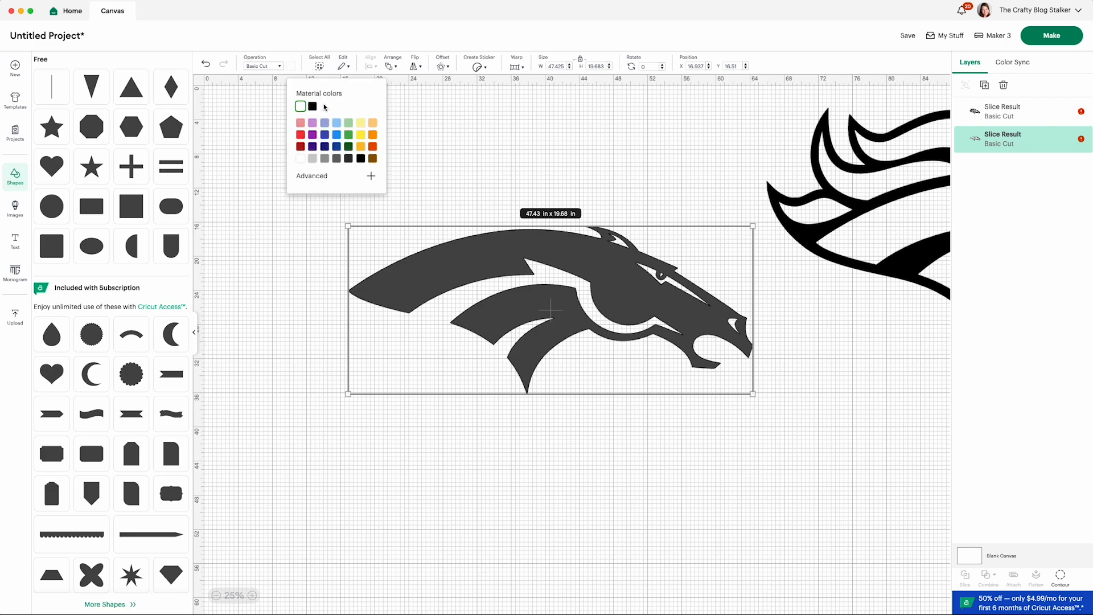
{"action": "left_click", "coordinate": [301, 106]}
{"action": "left_click_drag", "start_coordinate": [789, 238], "coordinate": [336, 286]}
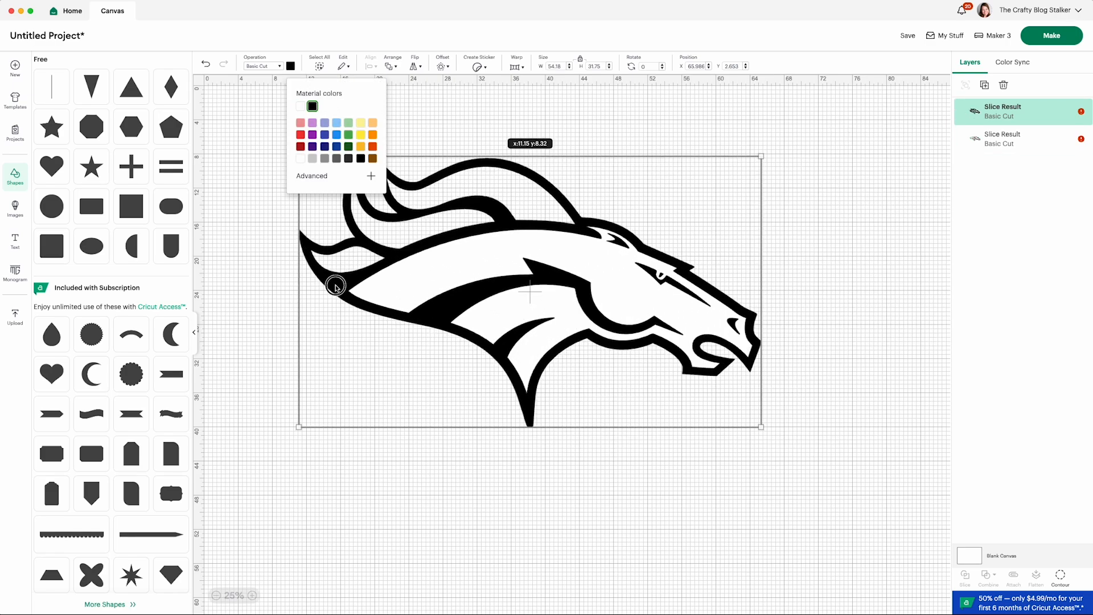
{"action": "left_click_drag", "start_coordinate": [335, 286], "coordinate": [592, 260]}
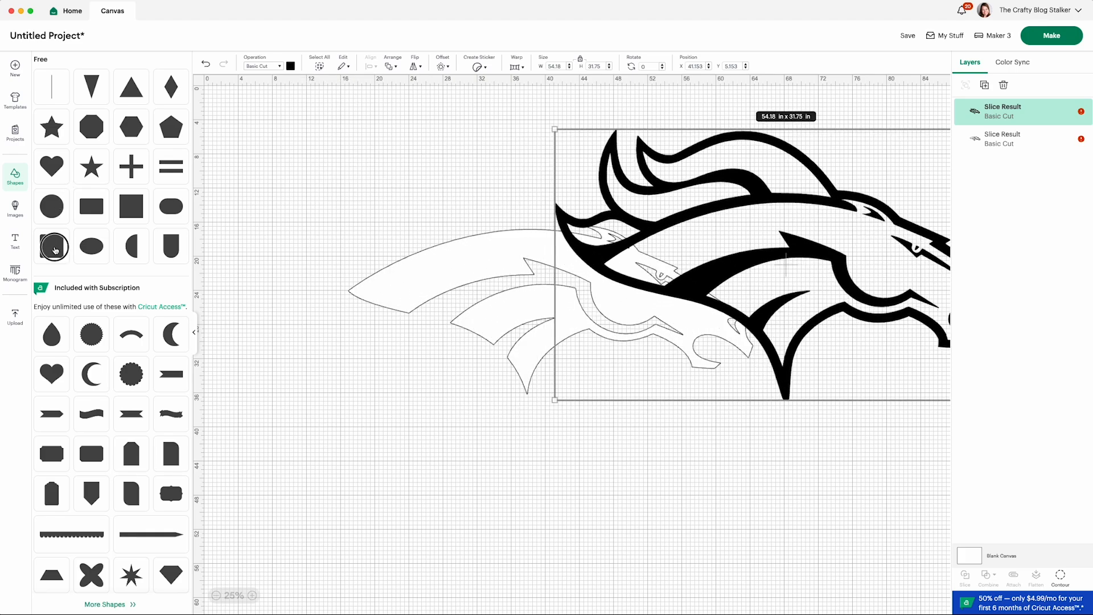
Insert a rounded square about 59.8 × 46.3 in behind the black logo and slice the two shapes.
{"action": "left_click_drag", "start_coordinate": [51, 246], "coordinate": [326, 172]}
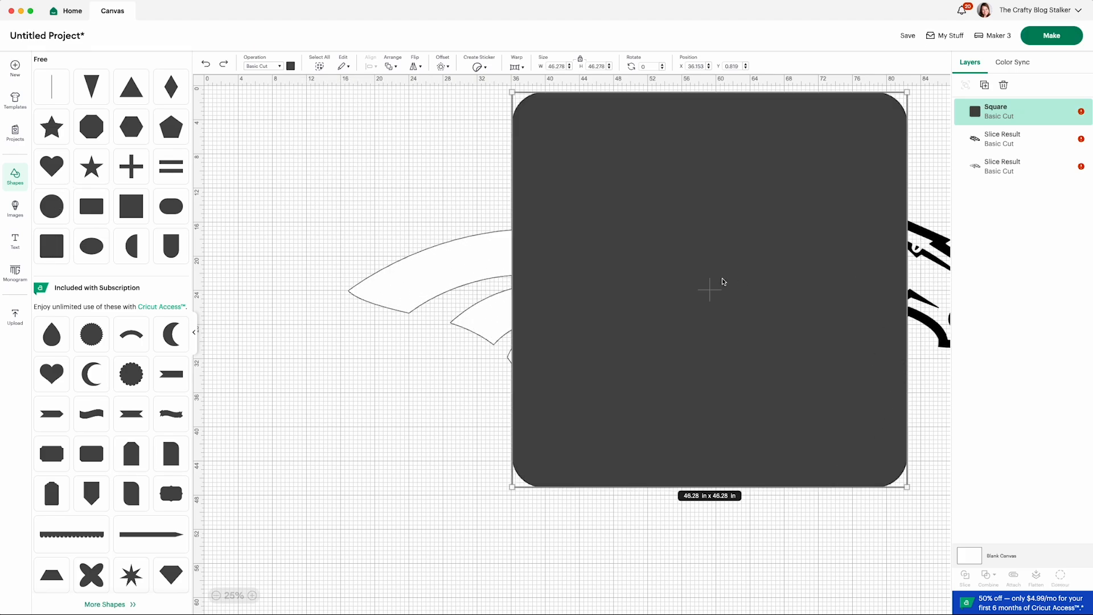
{"action": "left_click_drag", "start_coordinate": [908, 277], "coordinate": [1024, 288]}
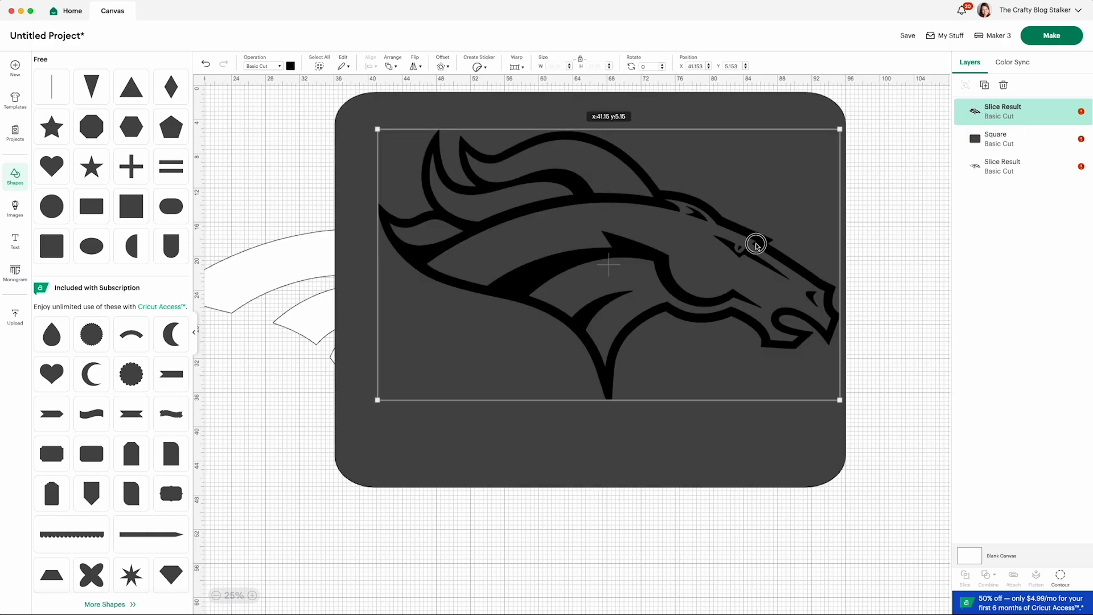
{"action": "mouse_move", "coordinate": [751, 243]}
{"action": "left_mouse_down"}
{"action": "mouse_move", "coordinate": [740, 244]}
{"action": "mouse_move", "coordinate": [744, 258]}
{"action": "left_mouse_up"}
{"action": "left_click", "coordinate": [1014, 146], "text": "shift"}
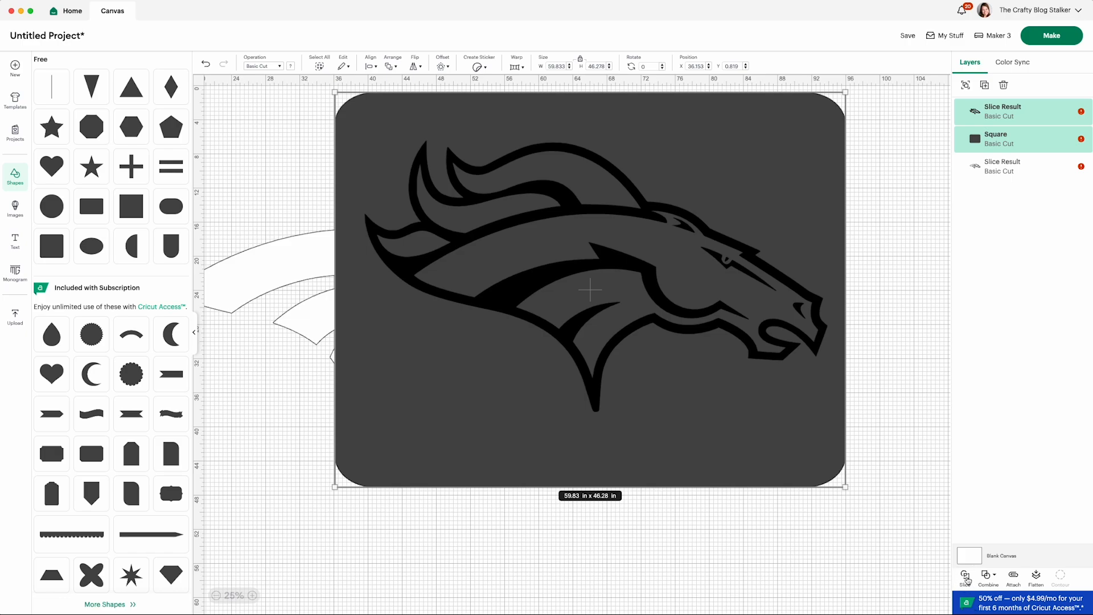
{"action": "left_click", "coordinate": [966, 577]}
Move the black logo slice off below the new square and delete the gray logo-shaped slice.
{"action": "left_click_drag", "start_coordinate": [796, 221], "coordinate": [810, 205]}
{"action": "left_click_drag", "start_coordinate": [791, 194], "coordinate": [388, 575]}
{"action": "left_click", "coordinate": [1005, 145]}
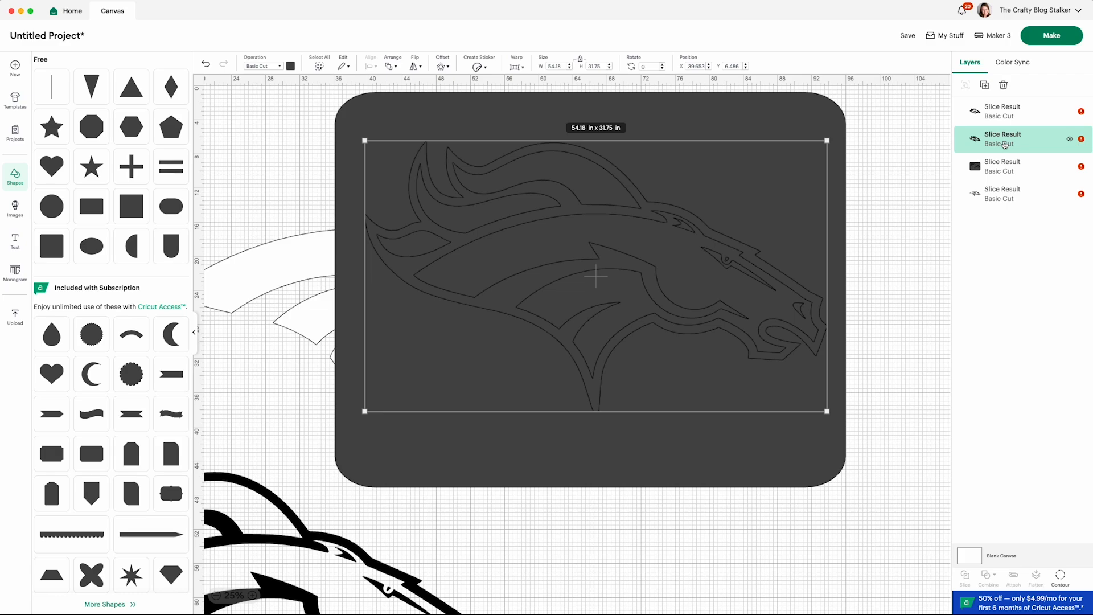
{"action": "key", "text": "Delete"}
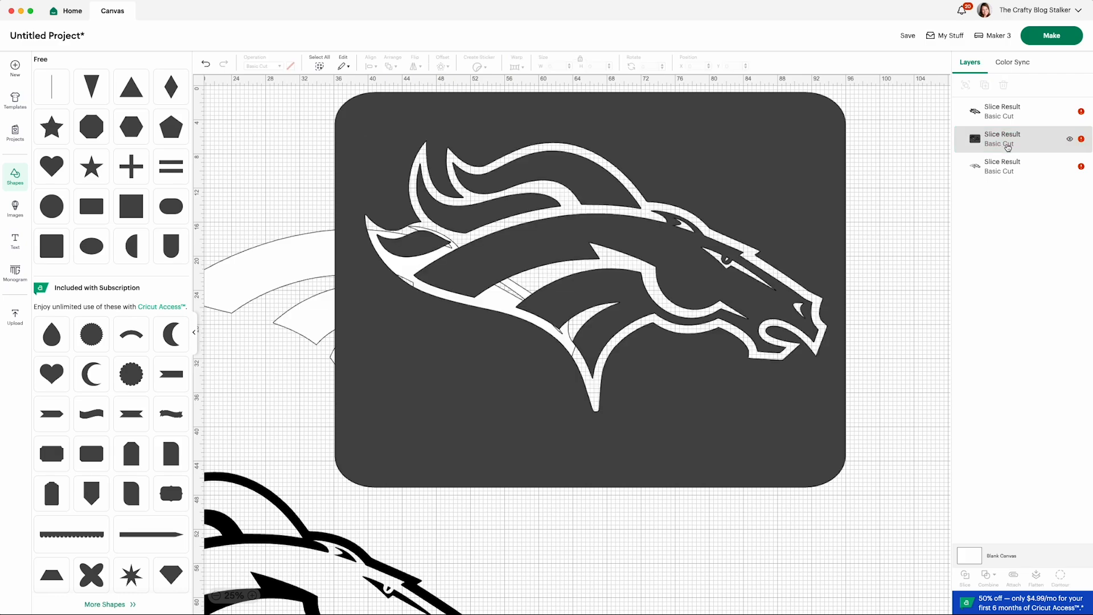
Hide the square, horse-head and outer logo contours of the newly sliced square, keeping only the mane pieces.
{"action": "left_click", "coordinate": [1005, 143]}
{"action": "left_click", "coordinate": [1061, 578]}
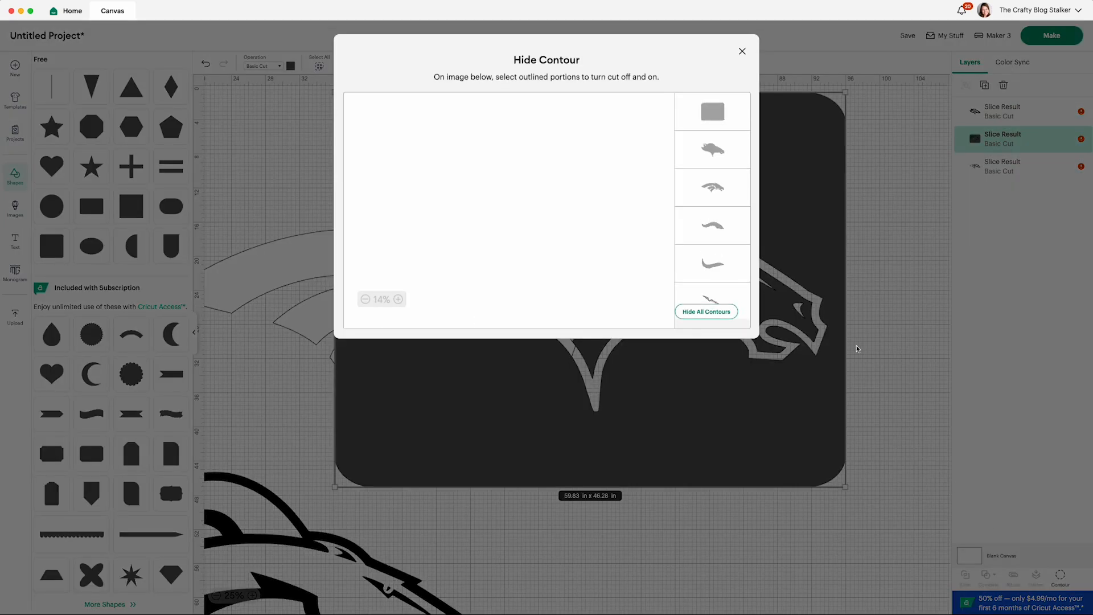
{"action": "left_click", "coordinate": [718, 118]}
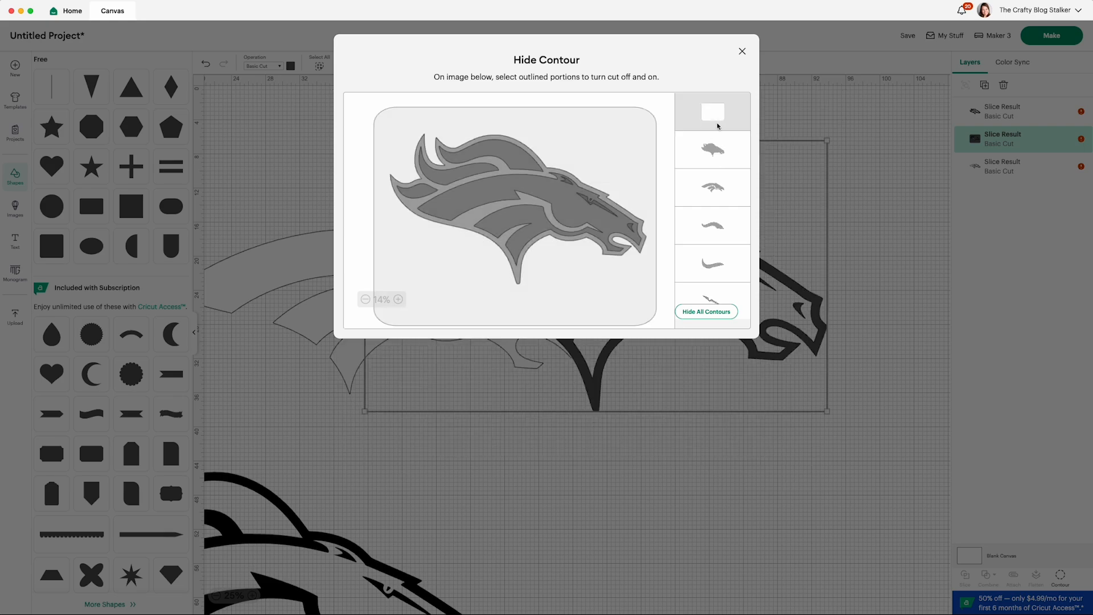
{"action": "left_click", "coordinate": [711, 188]}
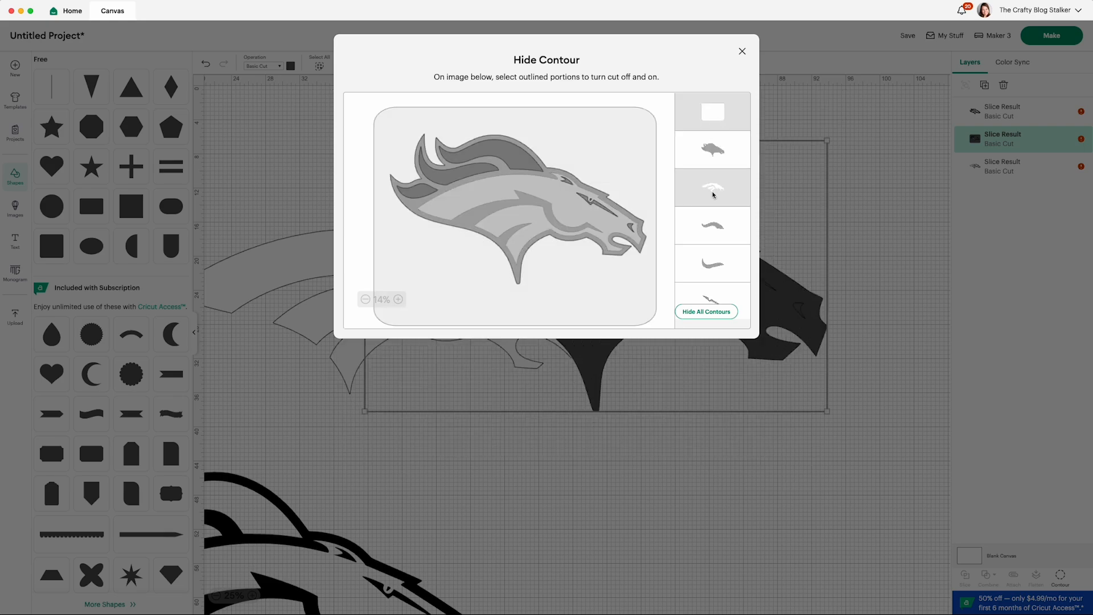
{"action": "left_click", "coordinate": [716, 155]}
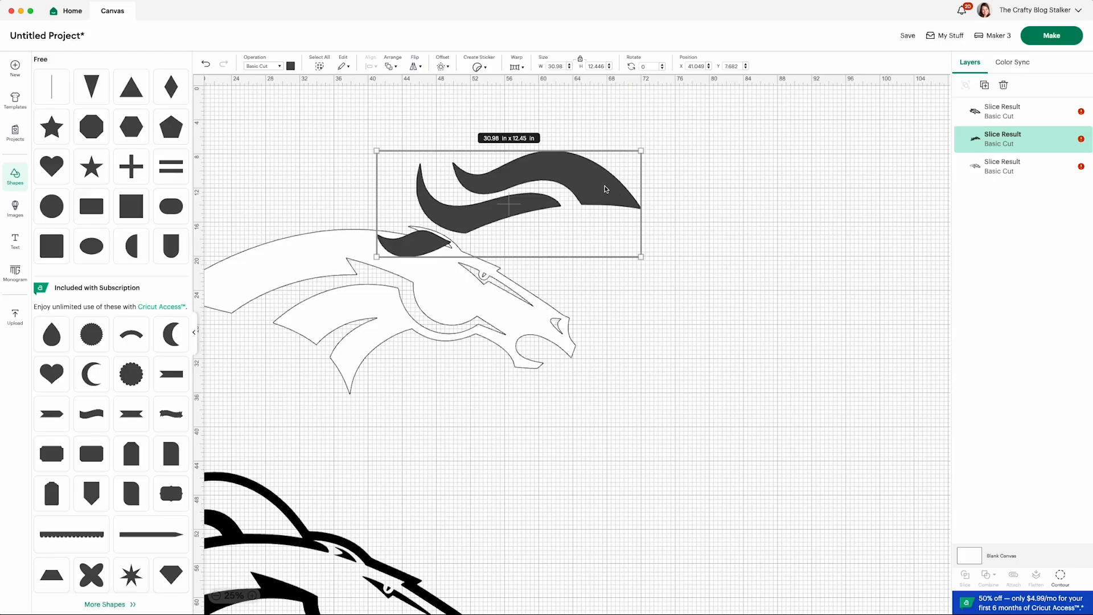
Move the mane pieces away from the white head and recolor them dark orange.
{"action": "left_click_drag", "start_coordinate": [605, 188], "coordinate": [701, 195]}
{"action": "left_click", "coordinate": [289, 66]}
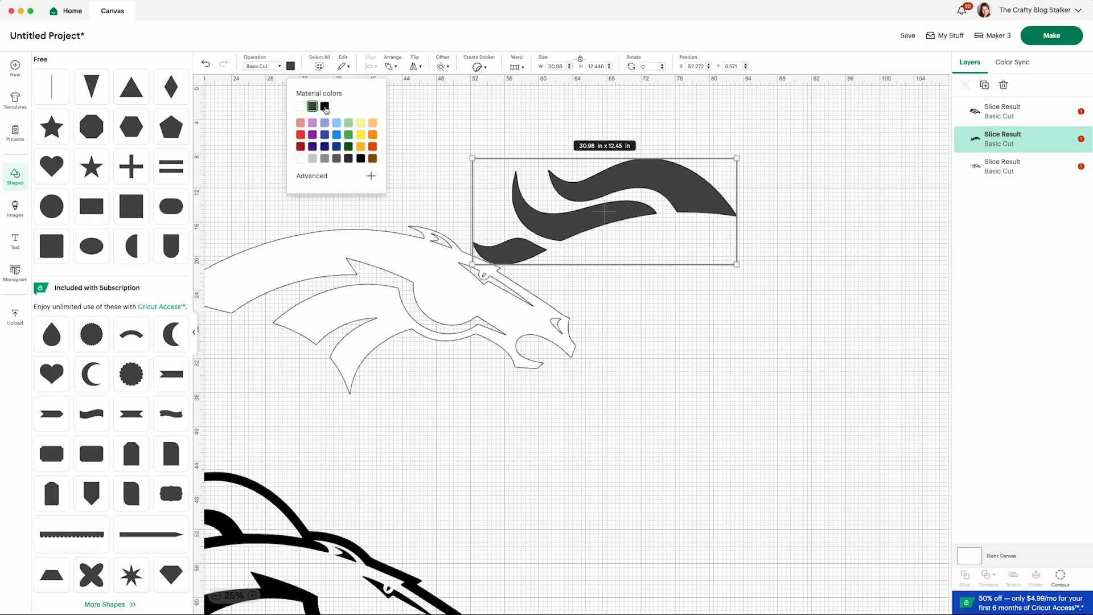
{"action": "left_click", "coordinate": [374, 147]}
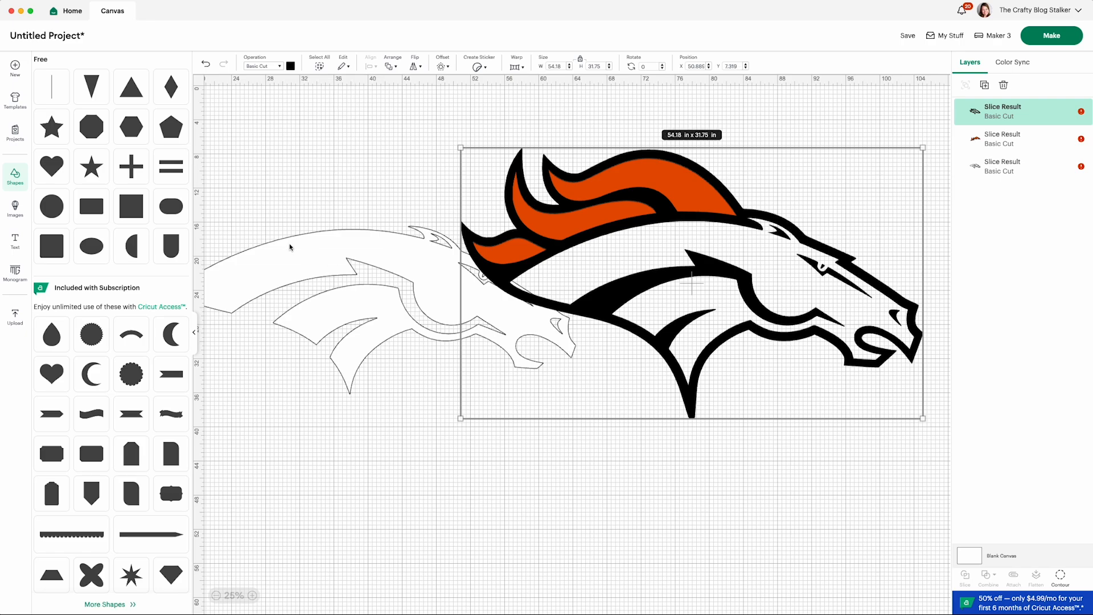
Fit the white horse head beneath the black logo outline and move all three layers together across the canvas.
{"action": "left_click_drag", "start_coordinate": [290, 247], "coordinate": [629, 239]}
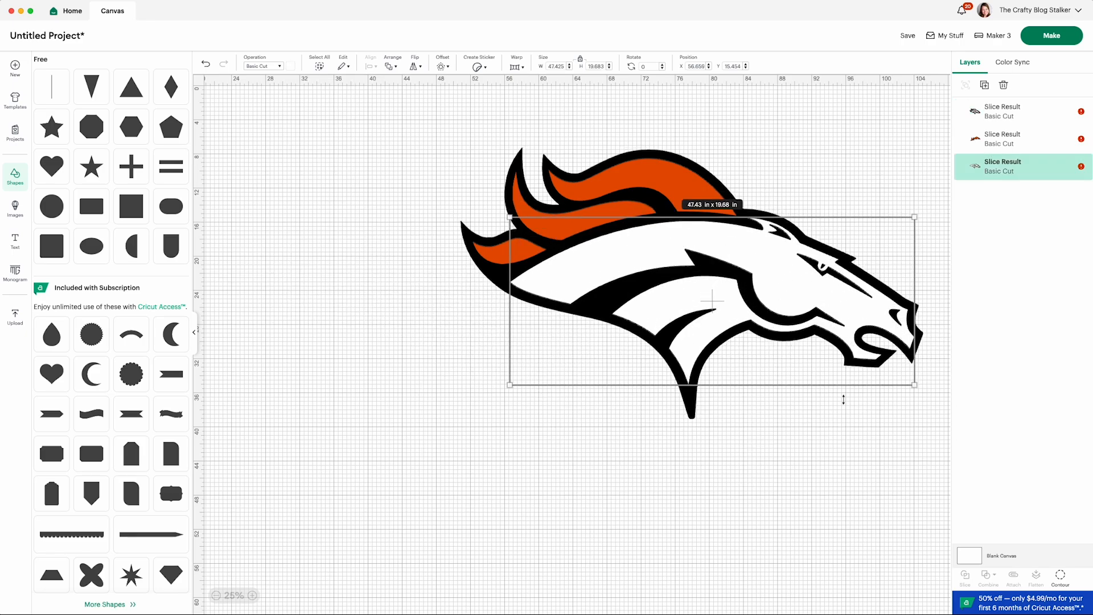
{"action": "left_click_drag", "start_coordinate": [881, 464], "coordinate": [401, 121]}
{"action": "left_click_drag", "start_coordinate": [660, 206], "coordinate": [477, 197]}
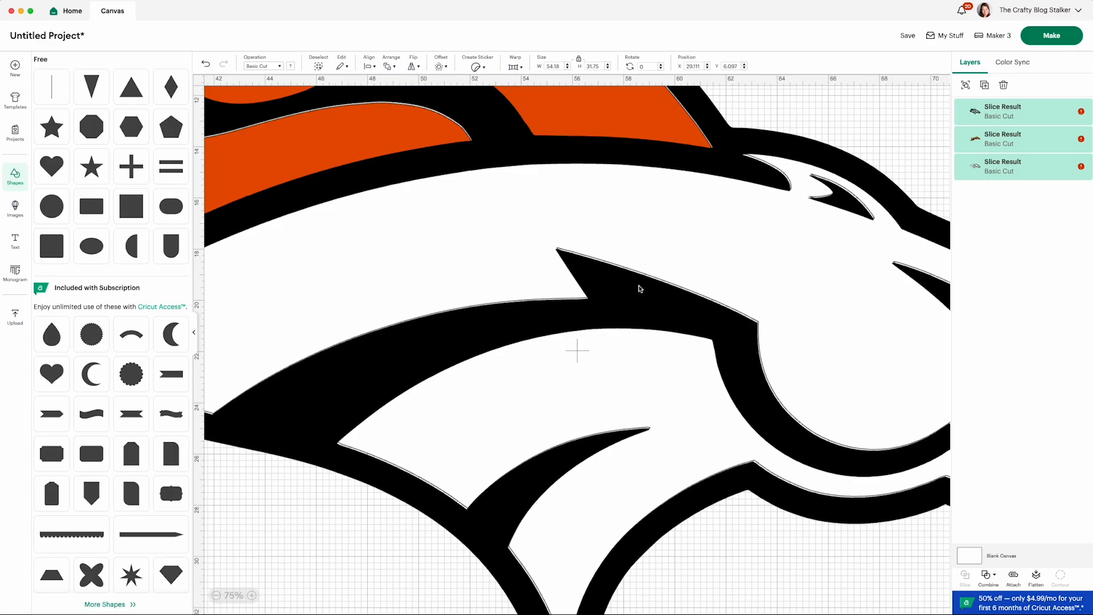
Nudge the black logo outline so its edges line up with the white horse head beneath it.
{"action": "left_click_drag", "start_coordinate": [639, 283], "coordinate": [643, 285]}
{"action": "left_click_drag", "start_coordinate": [860, 165], "coordinate": [856, 165]}
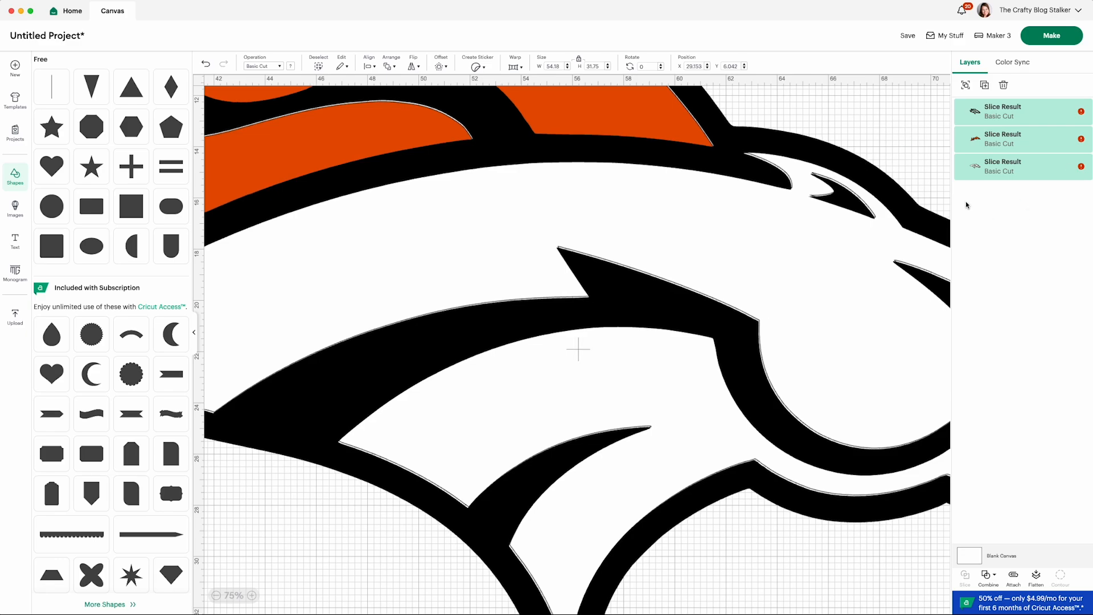
{"action": "left_click", "coordinate": [975, 139]}
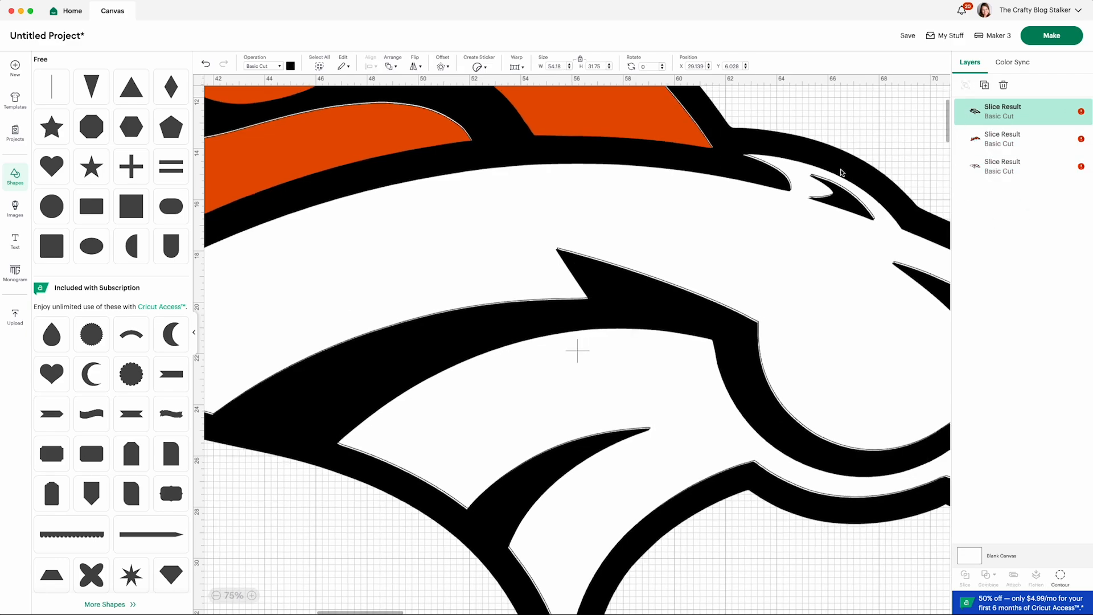
{"action": "left_click_drag", "start_coordinate": [837, 162], "coordinate": [839, 163]}
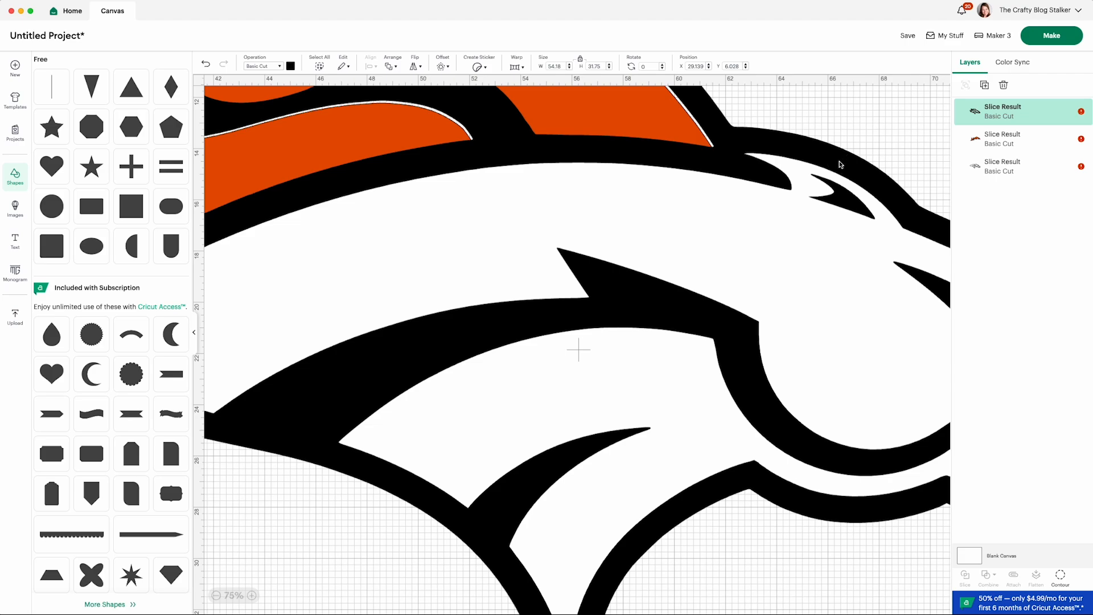
{"action": "left_click", "coordinate": [1019, 144]}
{"action": "left_click_drag", "start_coordinate": [622, 97], "coordinate": [629, 94]}
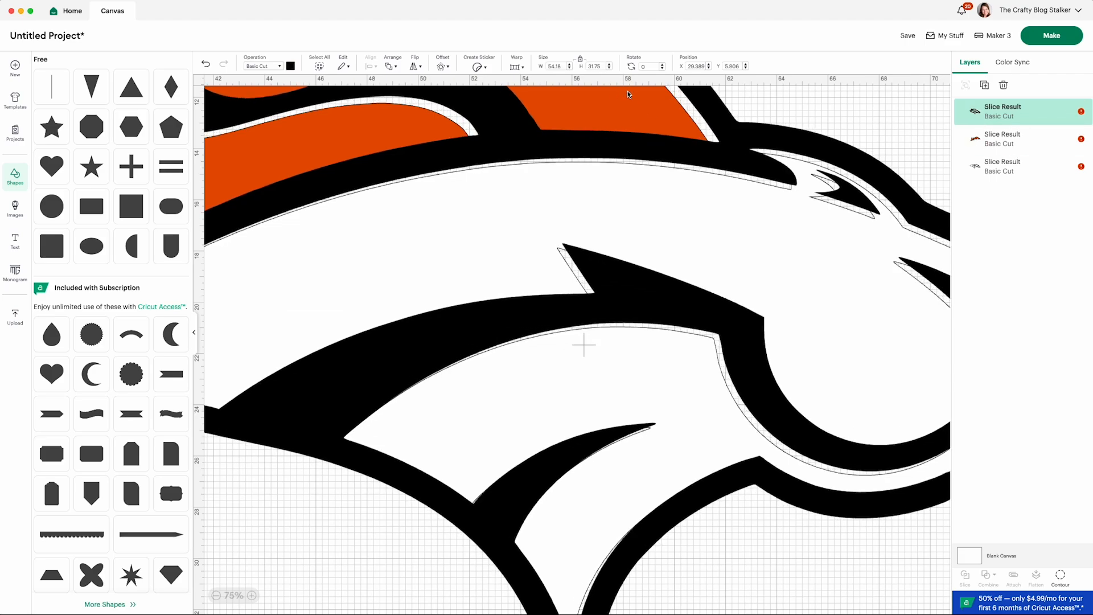
{"action": "key", "text": "super+z"}
Bring the orange mane pieces to the front and nudge them into line with the black outline.
{"action": "left_click_drag", "start_coordinate": [586, 129], "coordinate": [587, 123]}
{"action": "scroll", "coordinate": [682, 205], "scroll_direction": "down", "scroll_amount": 5}
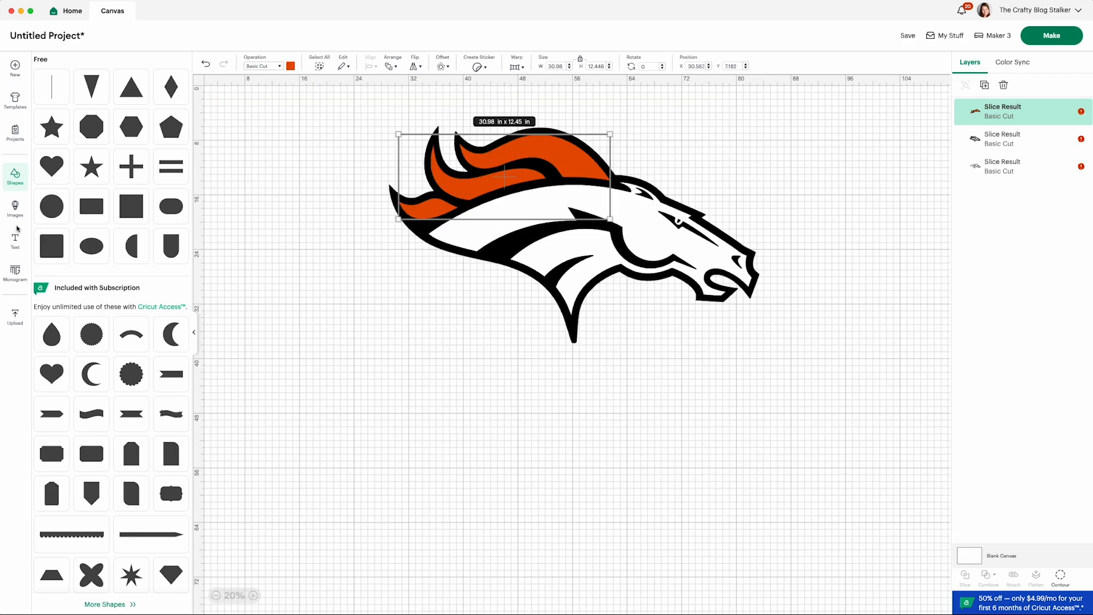
Insert a half circle over the horse's eye, shrink it to about 0.86 × 1.72 in and rotate it along the brow.
{"action": "left_click", "coordinate": [135, 249]}
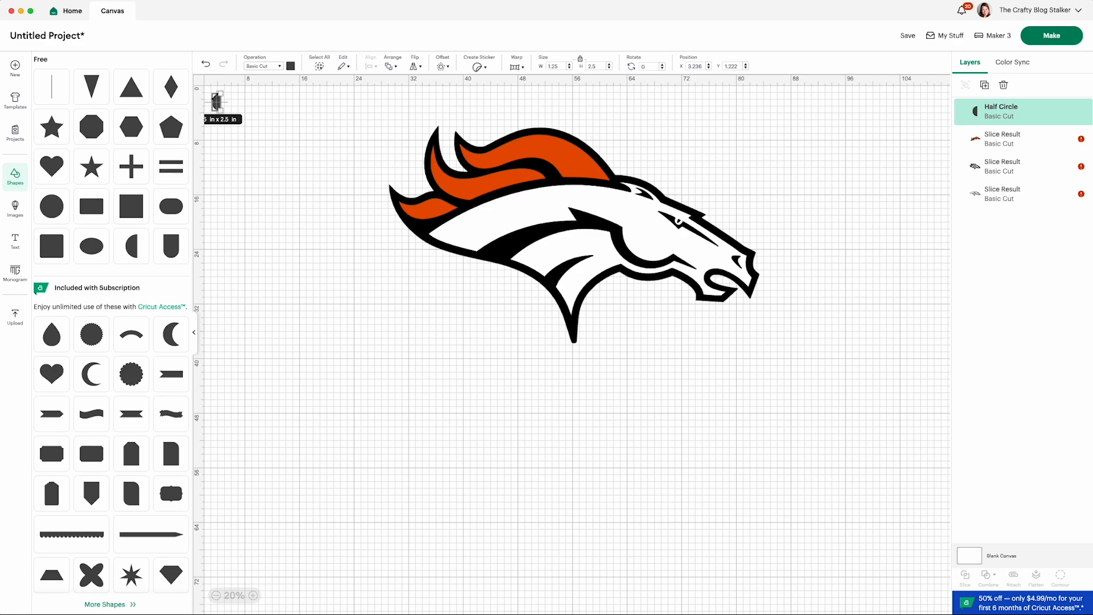
{"action": "left_click_drag", "start_coordinate": [218, 104], "coordinate": [681, 224]}
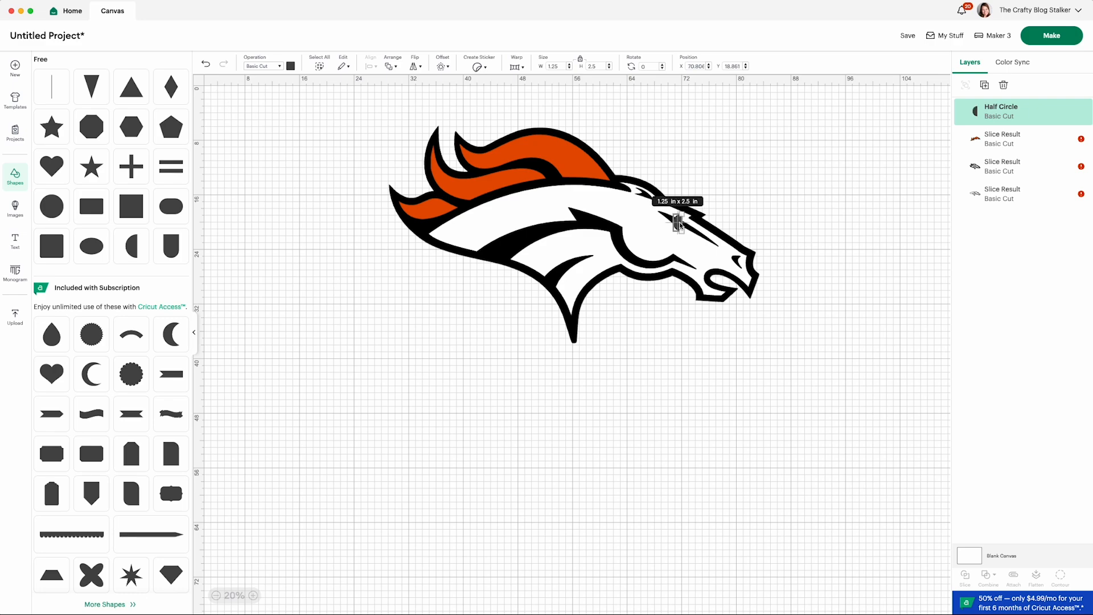
{"action": "scroll", "coordinate": [681, 224], "scroll_direction": "up", "scroll_amount": 5}
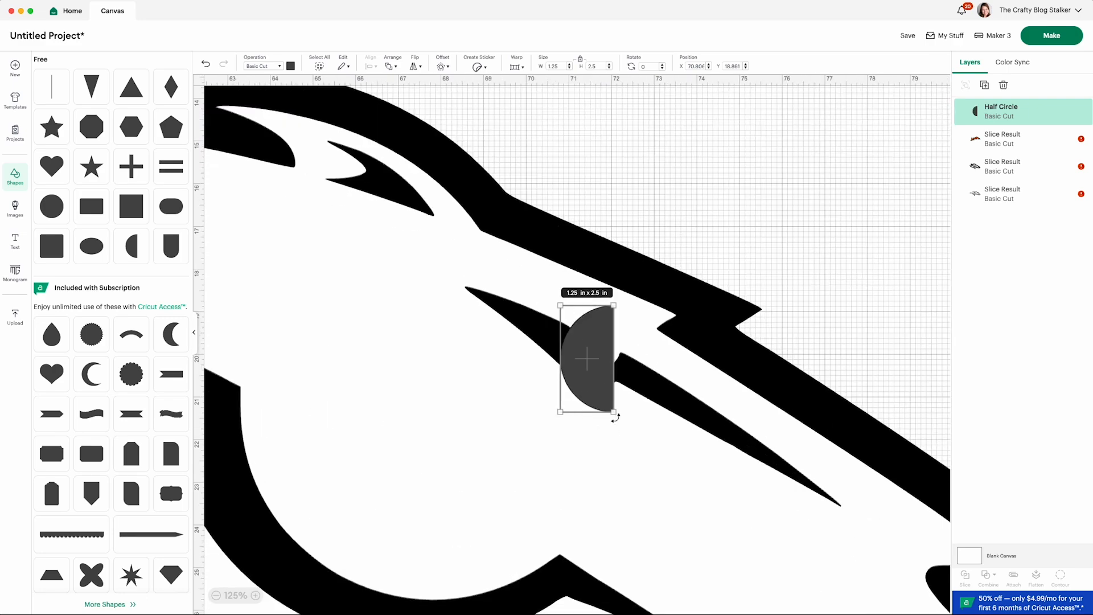
{"action": "left_click_drag", "start_coordinate": [617, 416], "coordinate": [611, 392]}
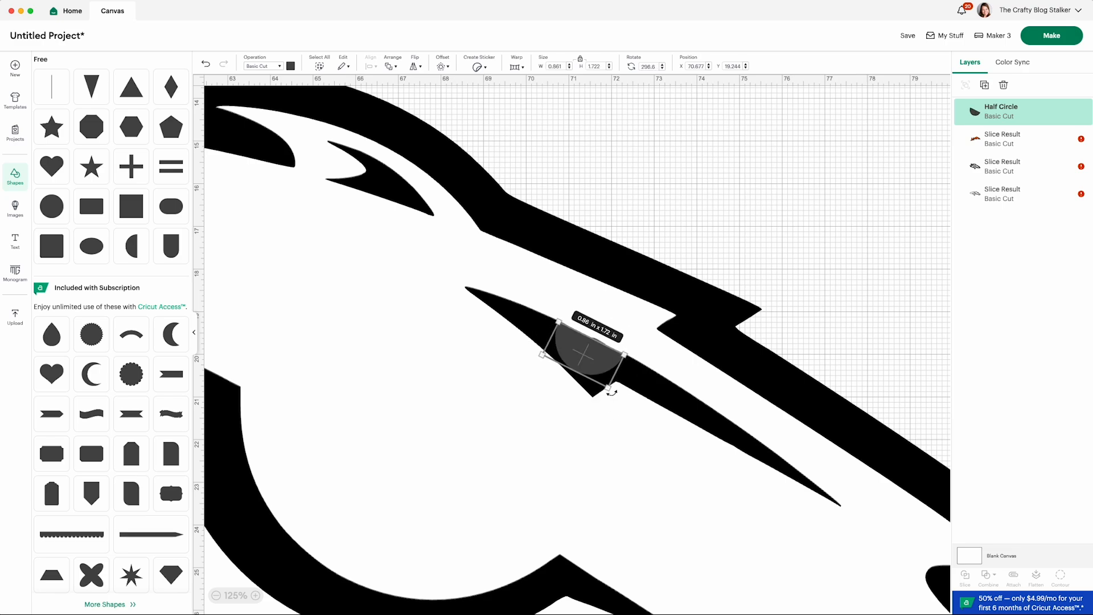
Send the half circle behind the black logo outline and select the black outline layer.
{"action": "key", "text": "super+bracketleft"}
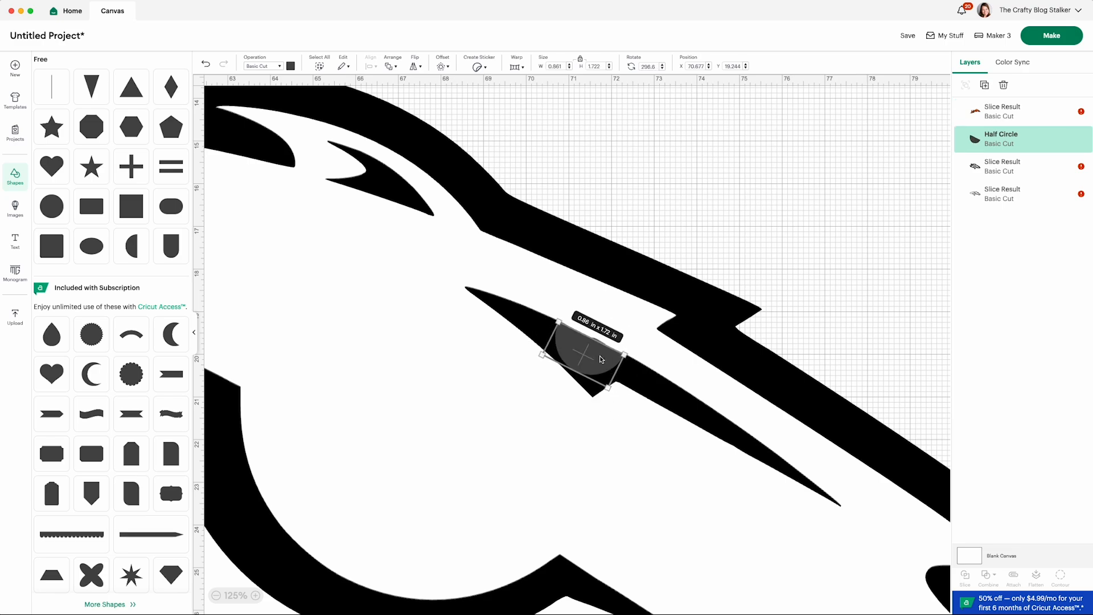
{"action": "key", "text": "super+bracketleft"}
{"action": "left_click", "coordinate": [765, 258]}
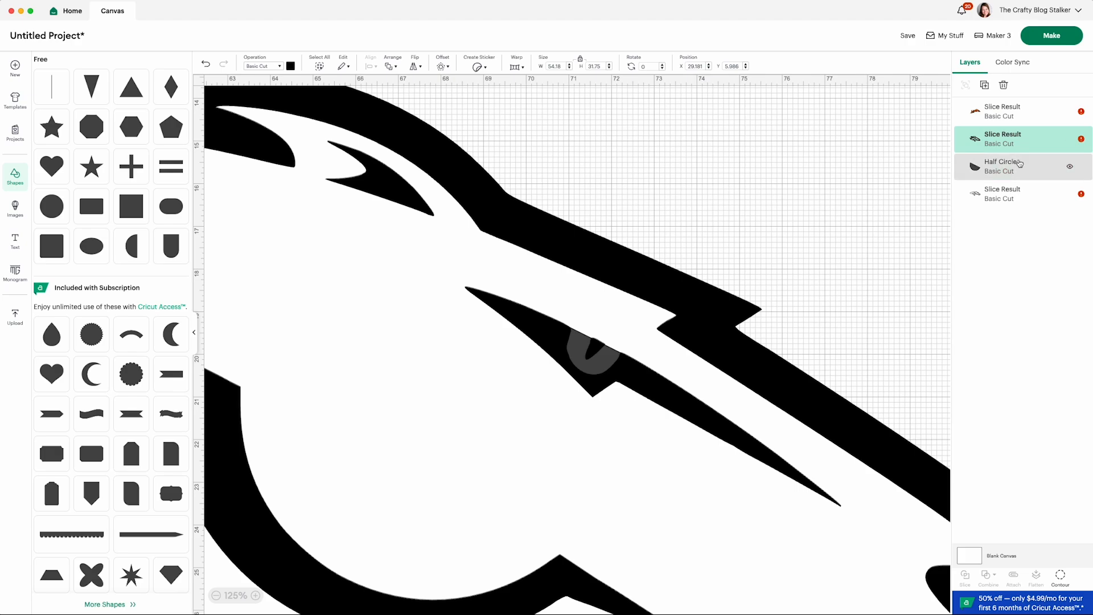
{"action": "scroll", "coordinate": [578, 349], "scroll_direction": "left", "scroll_amount": 10}
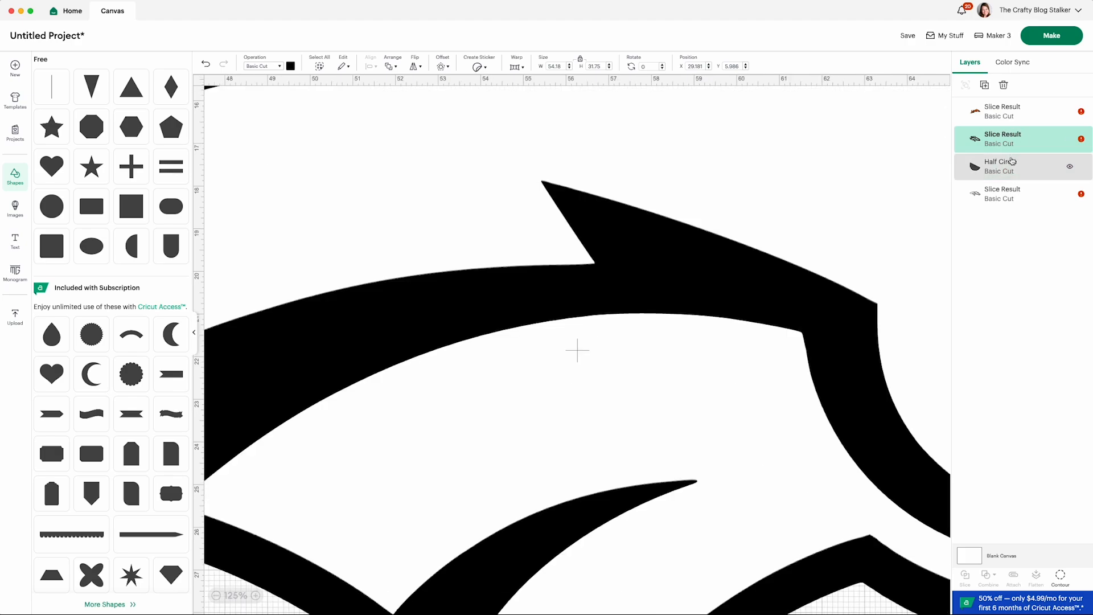
Slice the black logo outline with the half circle over the horse's eye.
{"action": "scroll", "coordinate": [865, 579], "scroll_direction": "down", "scroll_amount": 2}
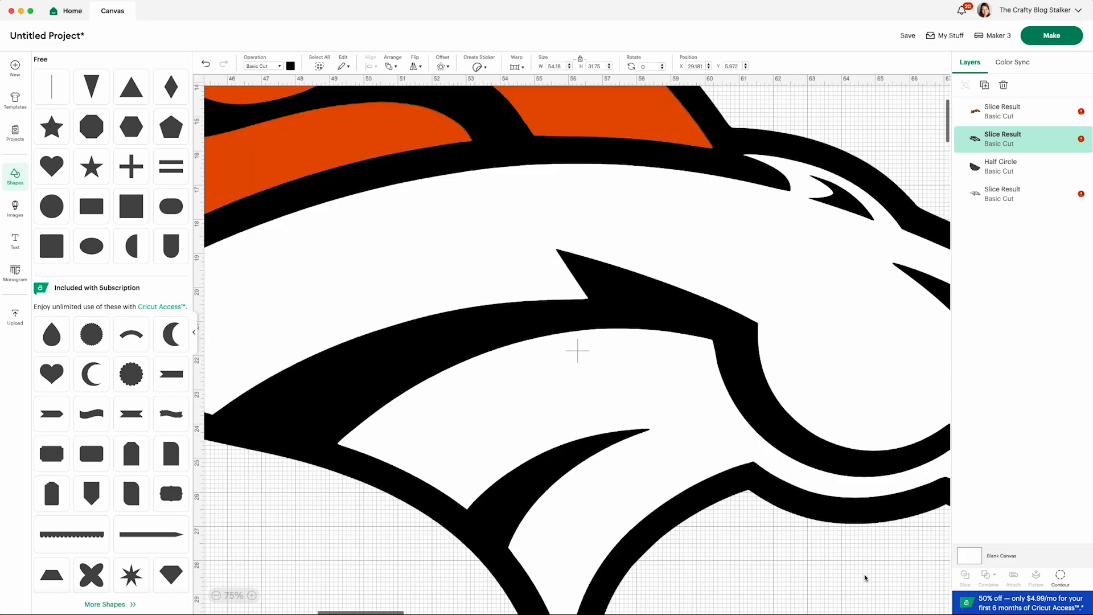
{"action": "scroll", "coordinate": [866, 578], "scroll_direction": "down", "scroll_amount": 3}
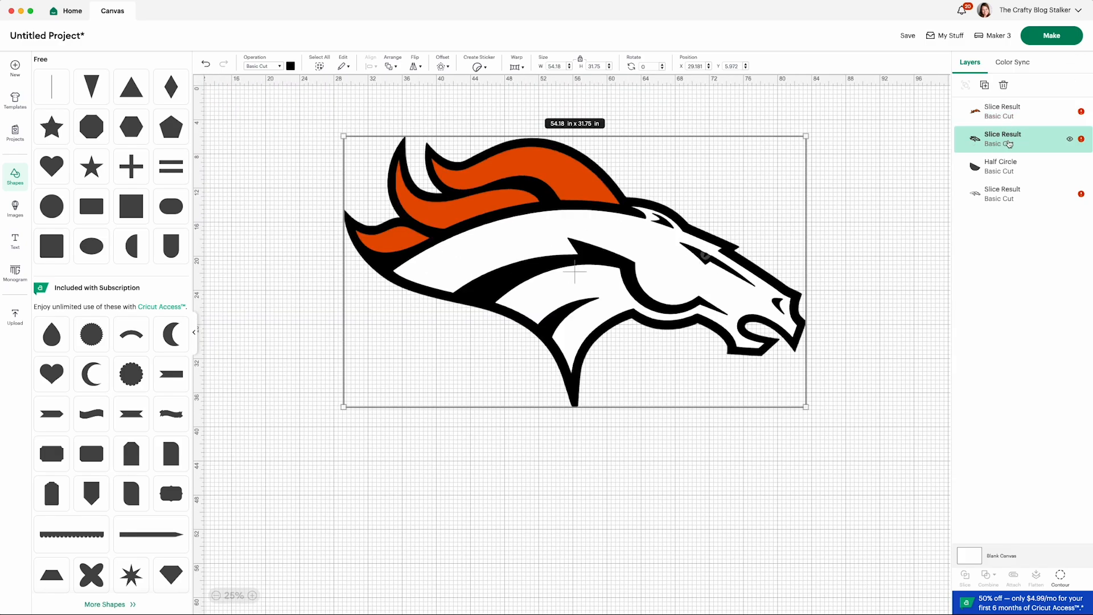
{"action": "left_click", "coordinate": [1010, 172], "text": "shift"}
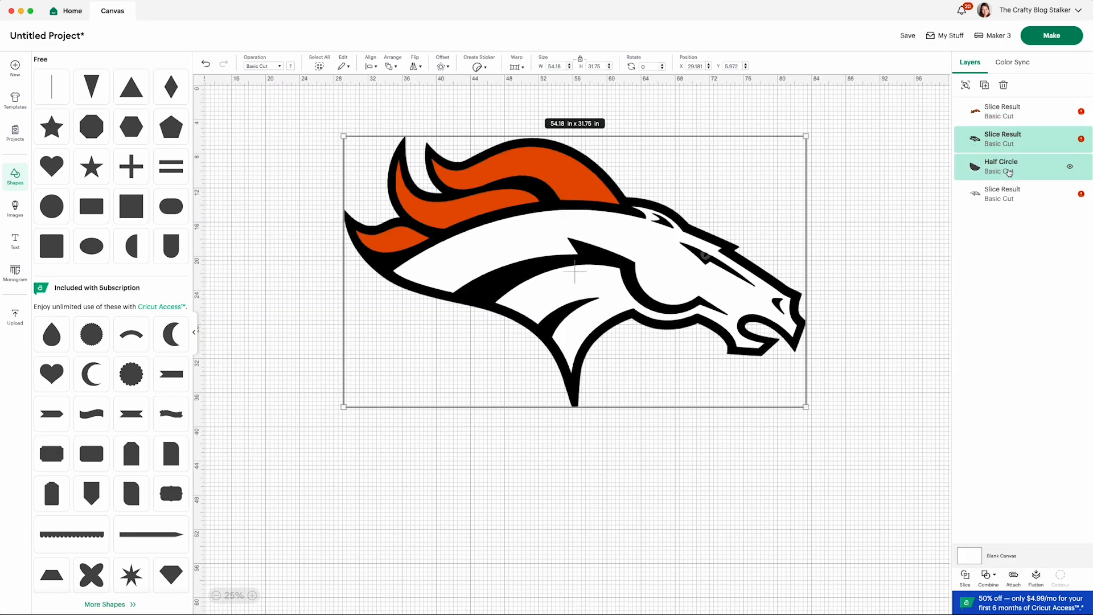
{"action": "left_click", "coordinate": [967, 575]}
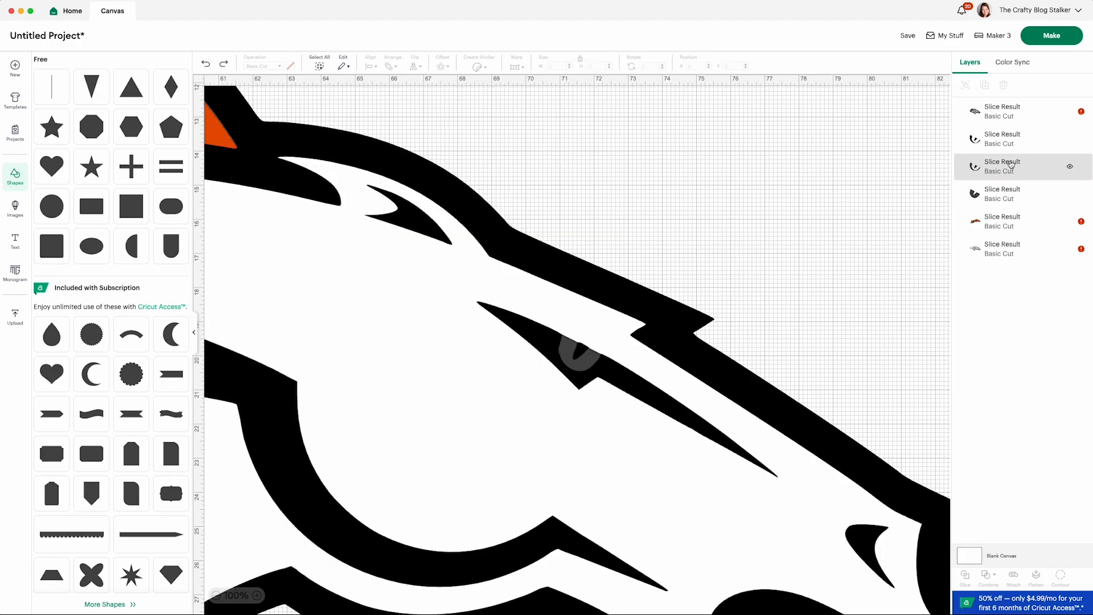
Recolor the eye piece left from the half circle to the same orange as the mane.
{"action": "left_click", "coordinate": [996, 196]}
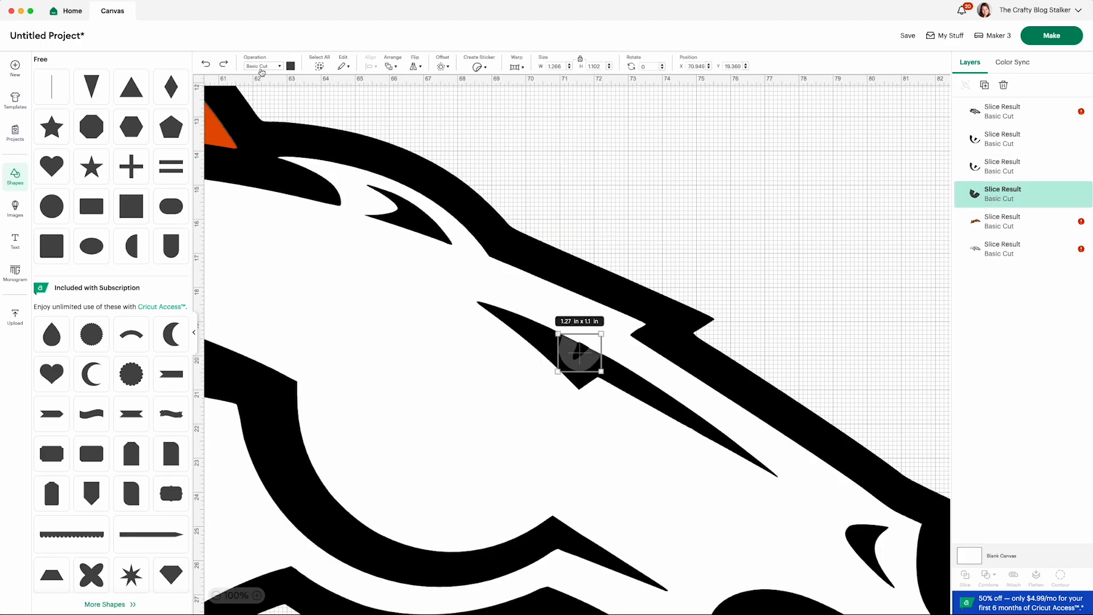
{"action": "left_click", "coordinate": [291, 66]}
{"action": "left_click", "coordinate": [325, 107]}
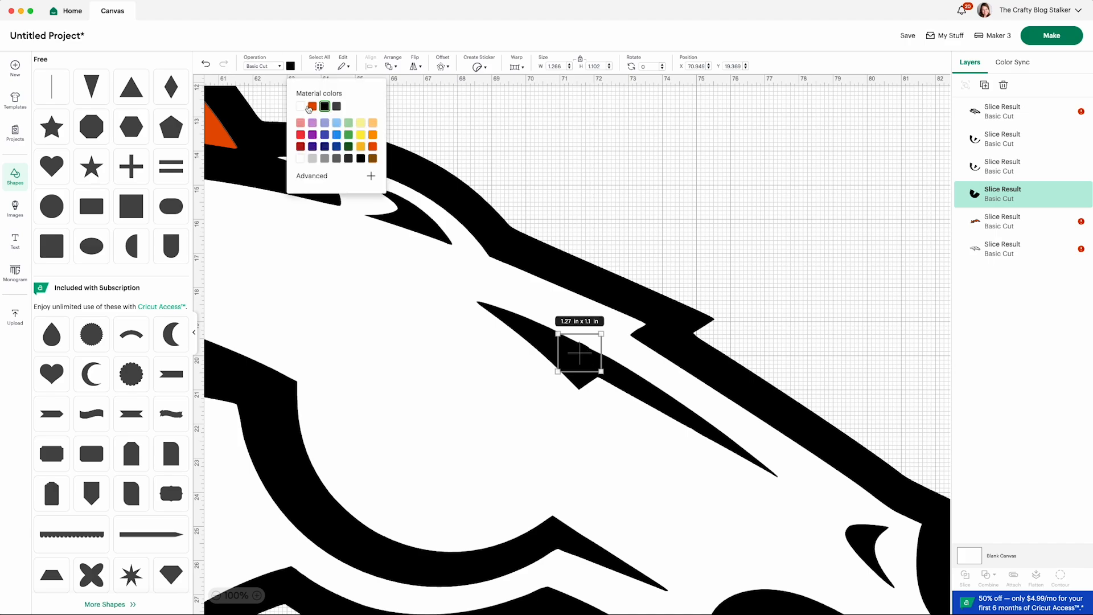
{"action": "left_click", "coordinate": [312, 107]}
{"action": "left_click", "coordinate": [789, 215]}
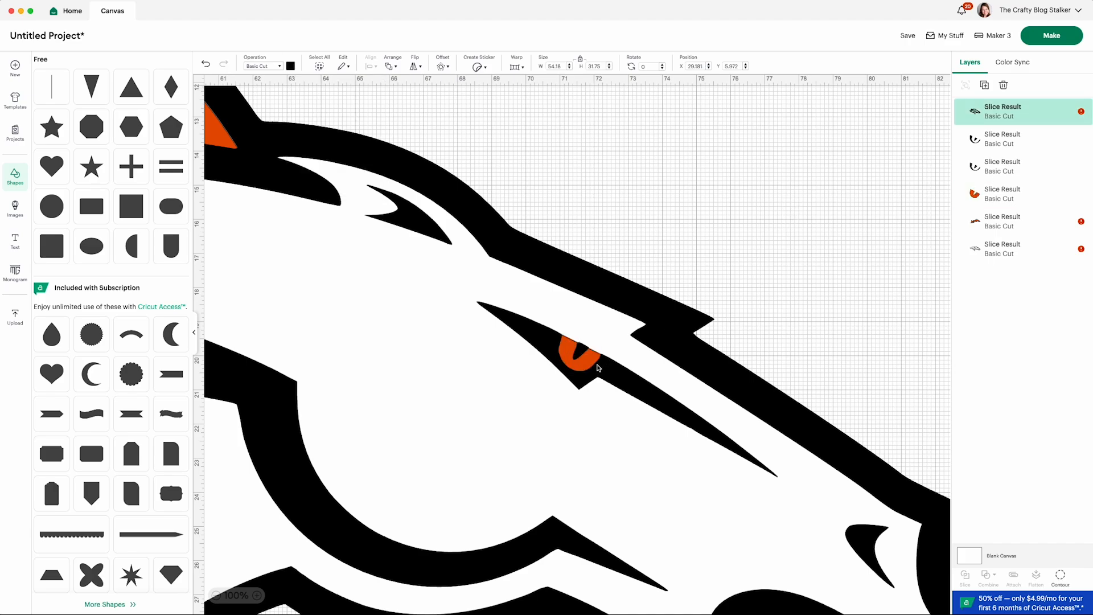
Delete the duplicate dark gray slice result beneath the black eye piece.
{"action": "left_click", "coordinate": [1072, 166]}
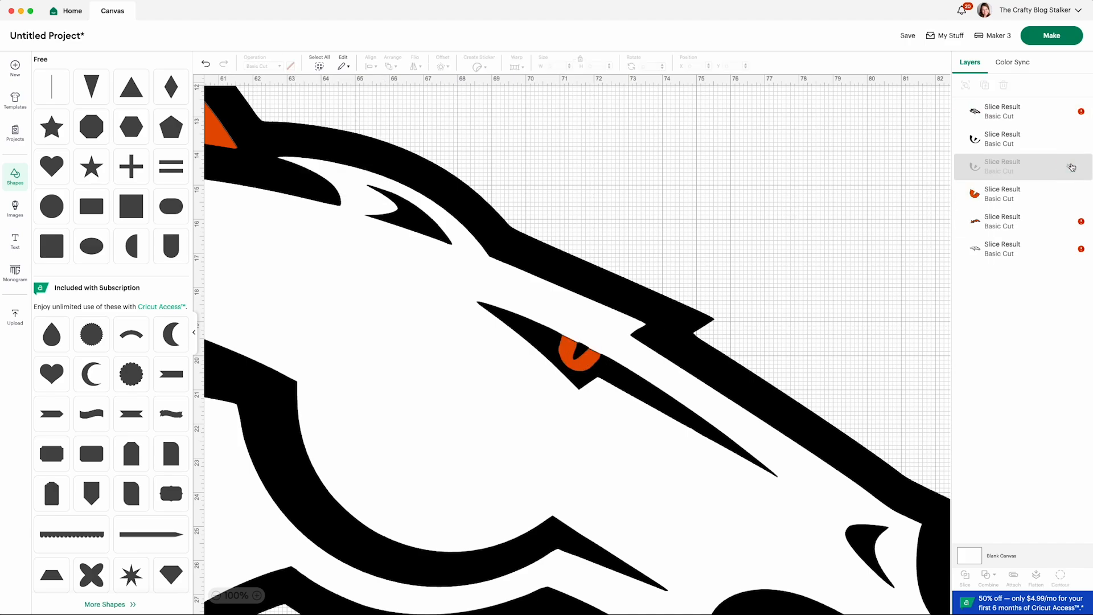
{"action": "left_click", "coordinate": [1072, 167]}
{"action": "left_click", "coordinate": [1011, 167]}
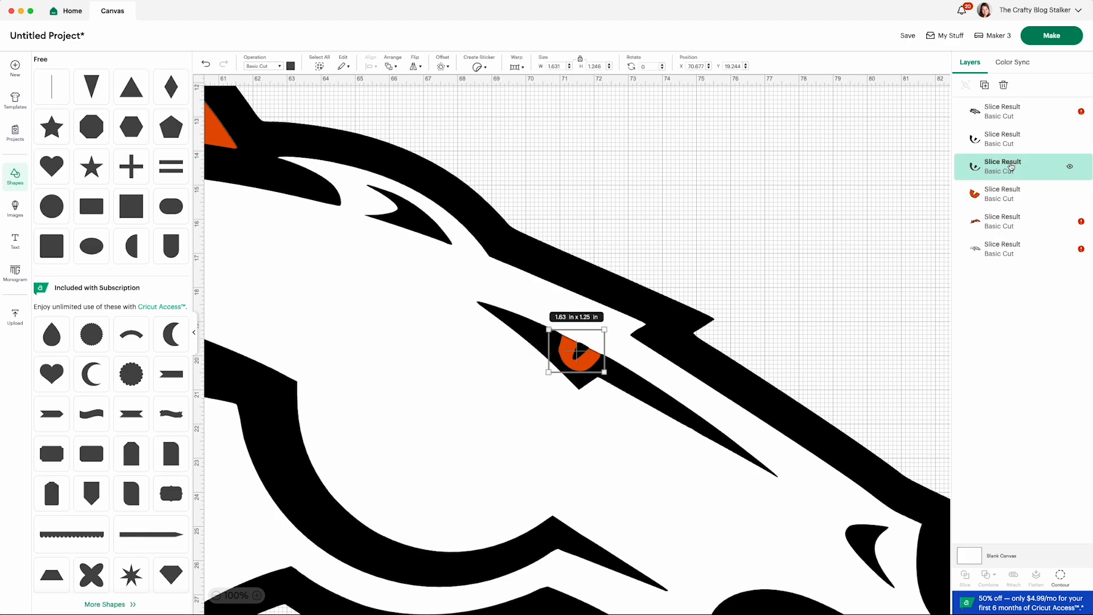
{"action": "key", "text": "Delete"}
Hide and reshow the remaining black eye piece to examine which part of the eye it fills.
{"action": "left_click", "coordinate": [1012, 140]}
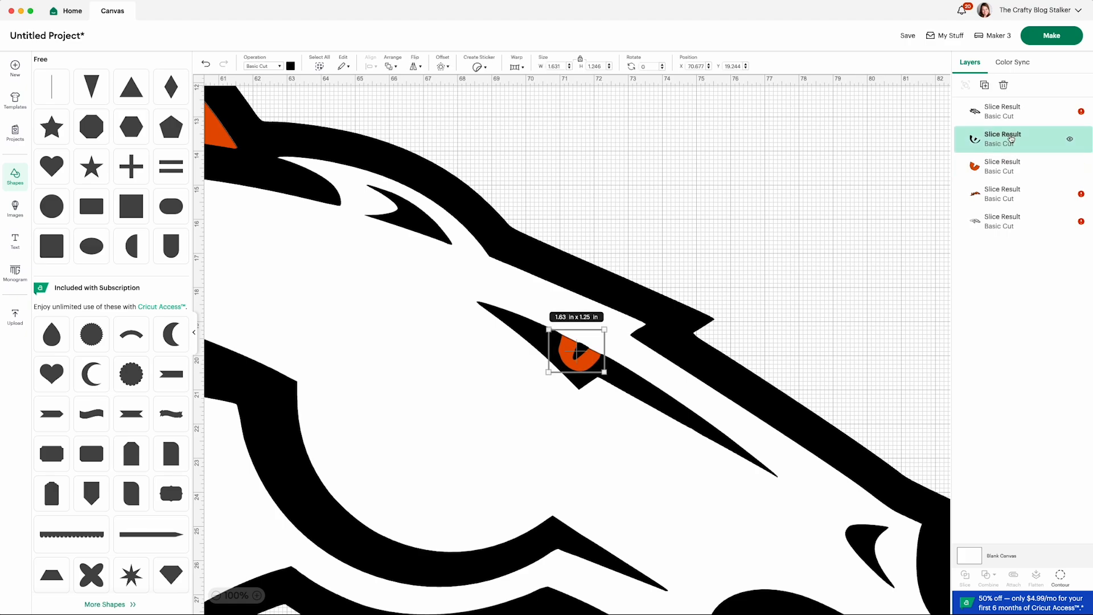
{"action": "left_click", "coordinate": [1072, 142]}
{"action": "left_click", "coordinate": [1072, 142]}
{"action": "left_click", "coordinate": [1072, 142]}
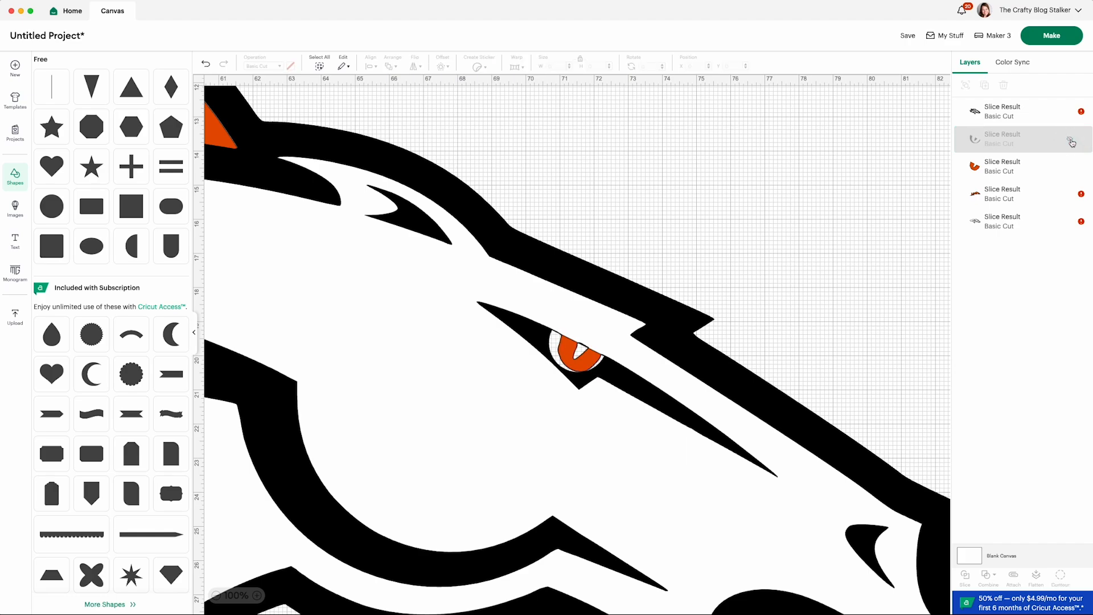
{"action": "left_click", "coordinate": [1072, 143]}
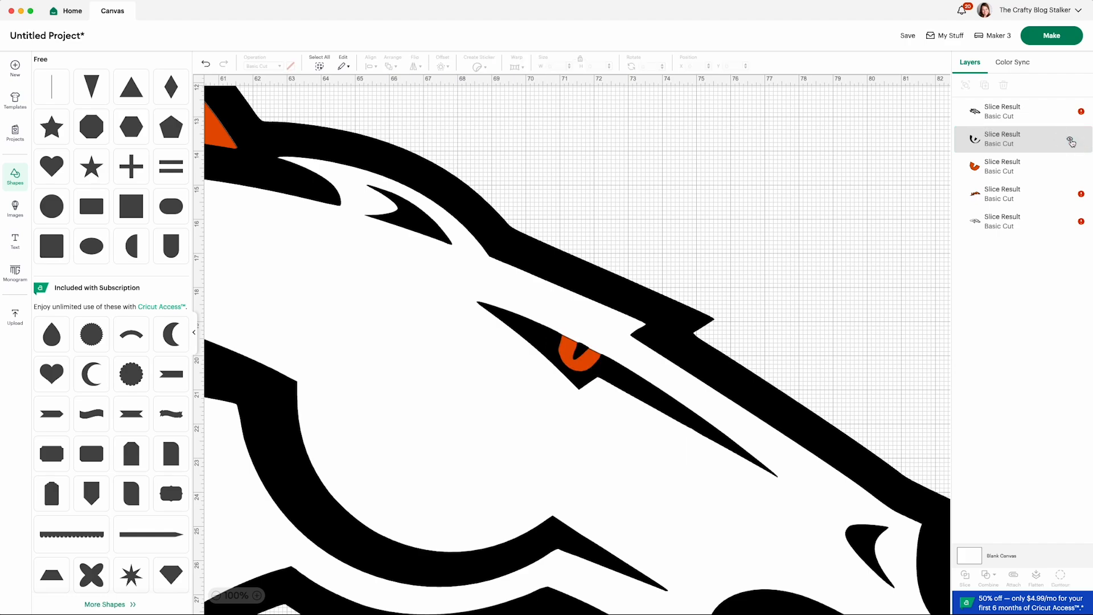
{"action": "left_click", "coordinate": [1003, 140]}
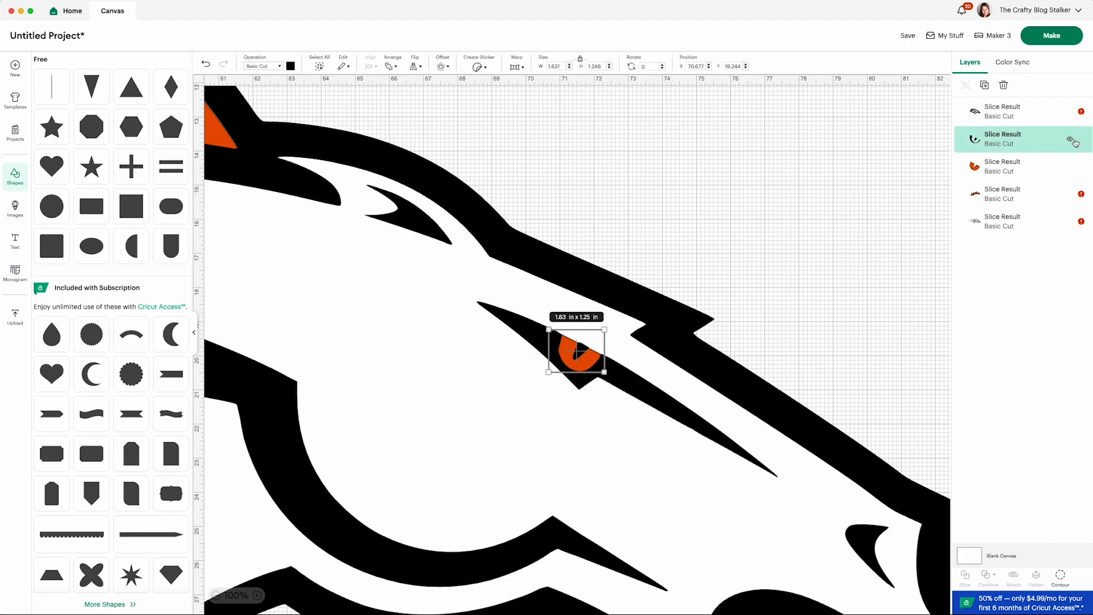
Unite the black logo outline with the black eye piece, checking the result with a trial move that is undone.
{"action": "left_click", "coordinate": [1000, 111]}
{"action": "left_click", "coordinate": [1000, 111]}
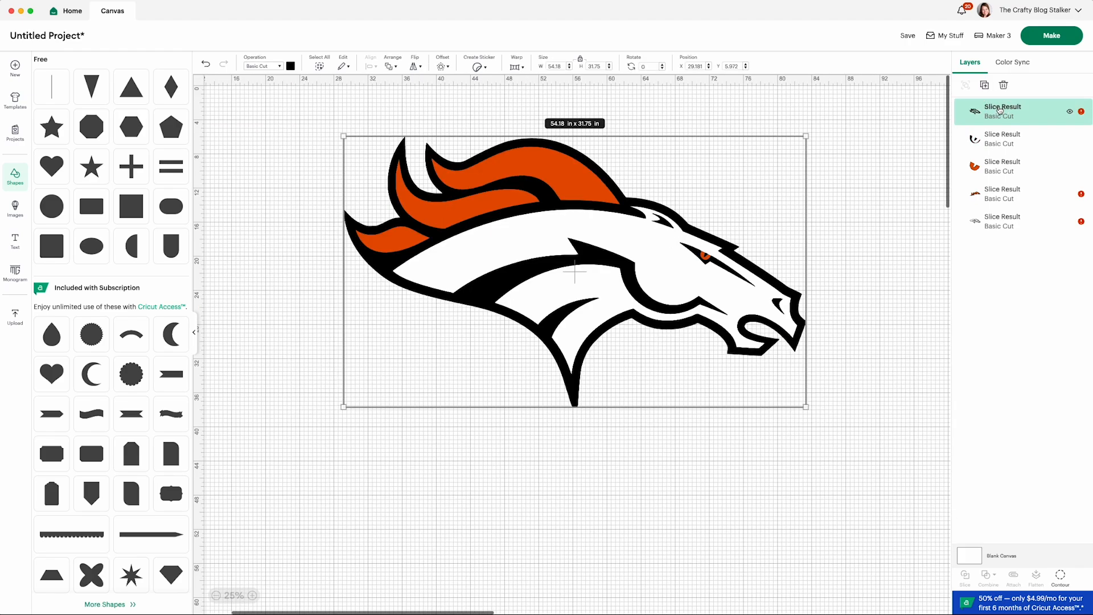
{"action": "left_click", "coordinate": [1003, 138], "text": "shift"}
{"action": "left_click", "coordinate": [989, 575]}
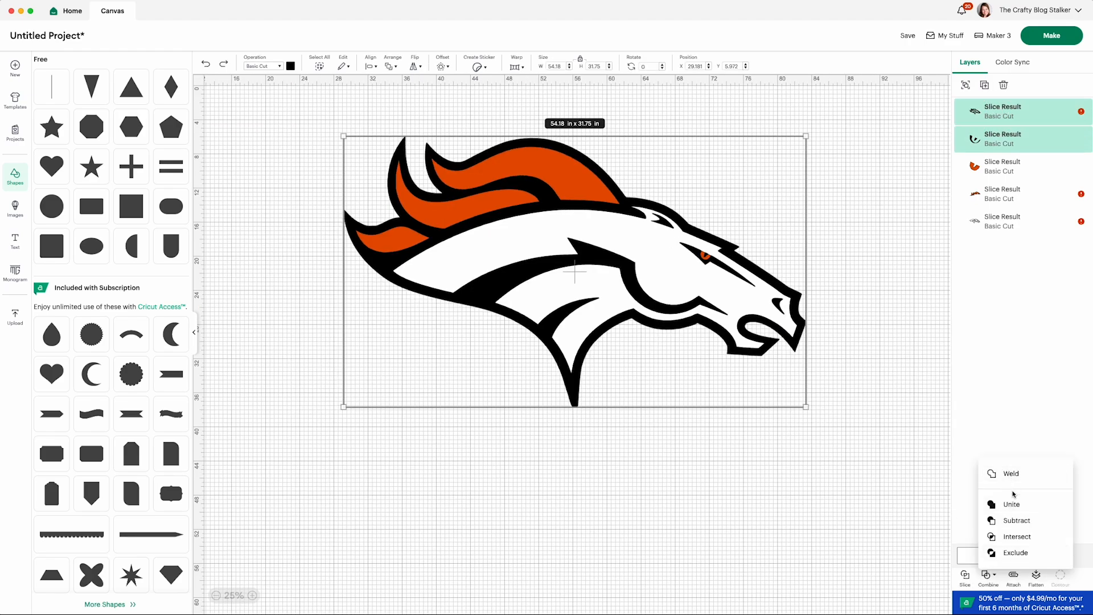
{"action": "left_click", "coordinate": [1011, 505]}
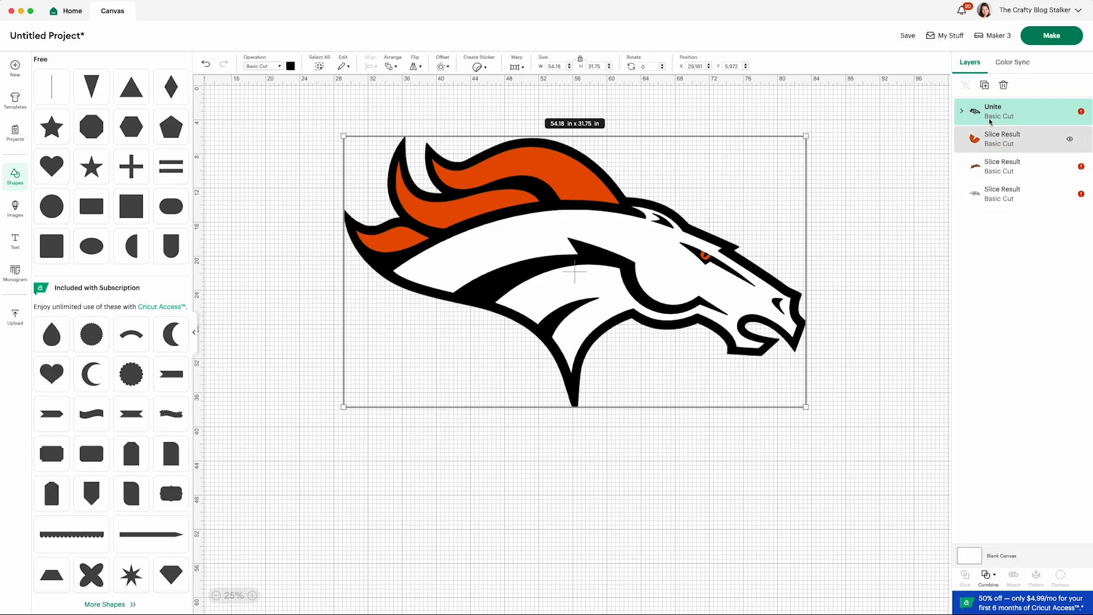
{"action": "left_click_drag", "start_coordinate": [745, 269], "coordinate": [707, 347]}
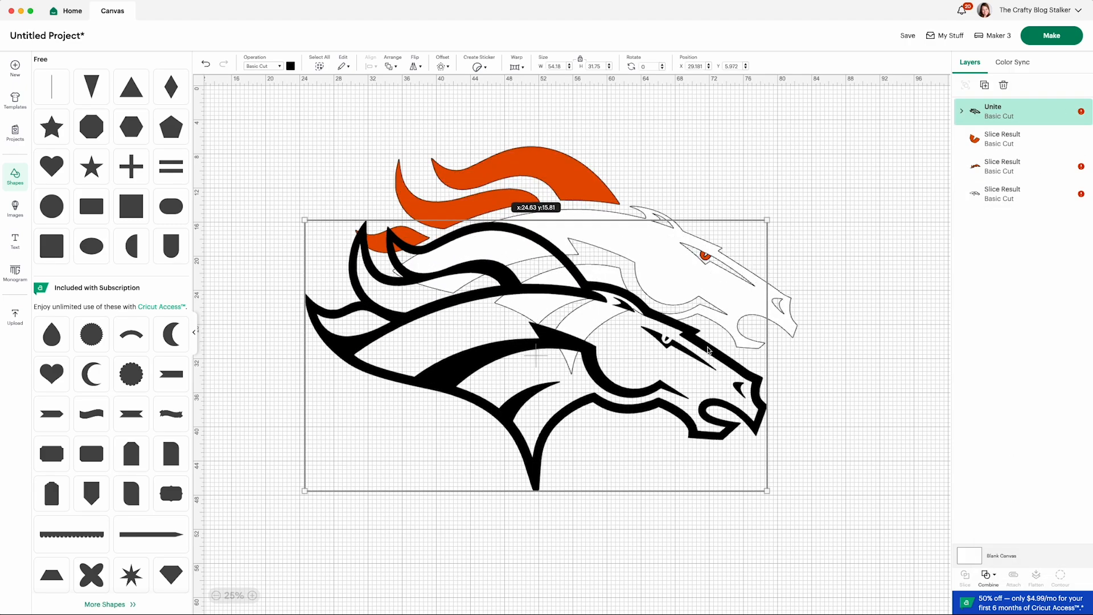
{"action": "key", "text": "super+z"}
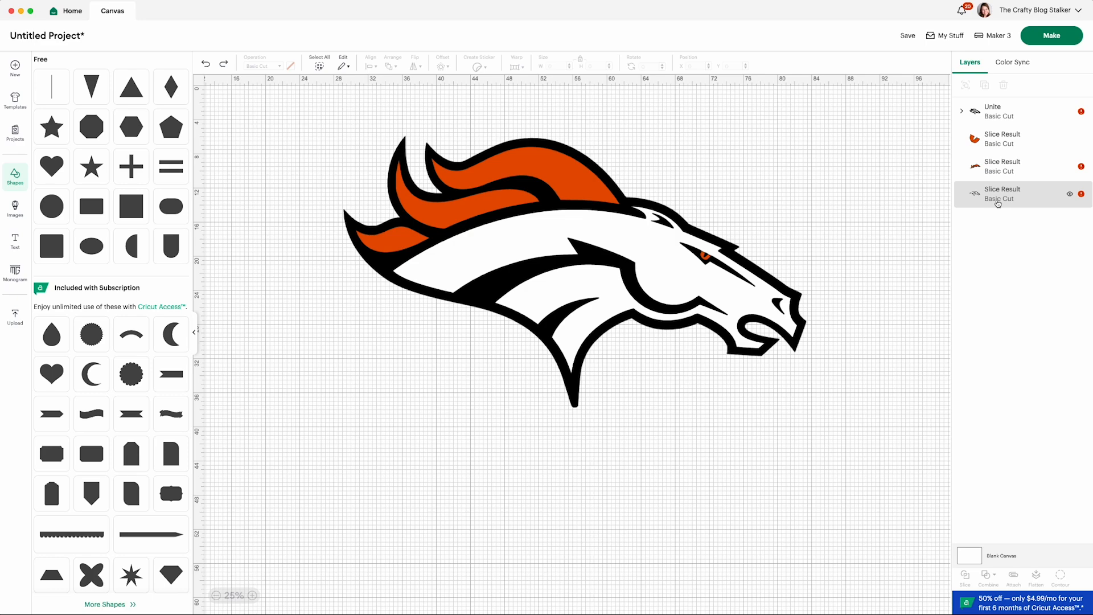
Hide the united black outline and slice the white horse head with the orange eye piece.
{"action": "left_click", "coordinate": [1071, 111]}
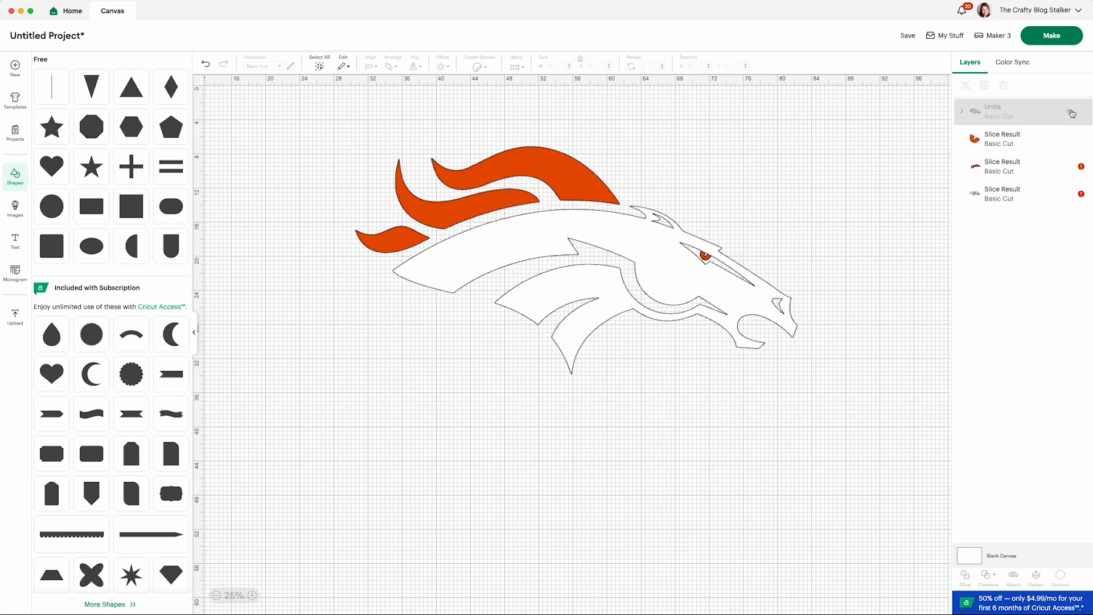
{"action": "left_click", "coordinate": [1071, 140]}
{"action": "left_click", "coordinate": [1071, 140]}
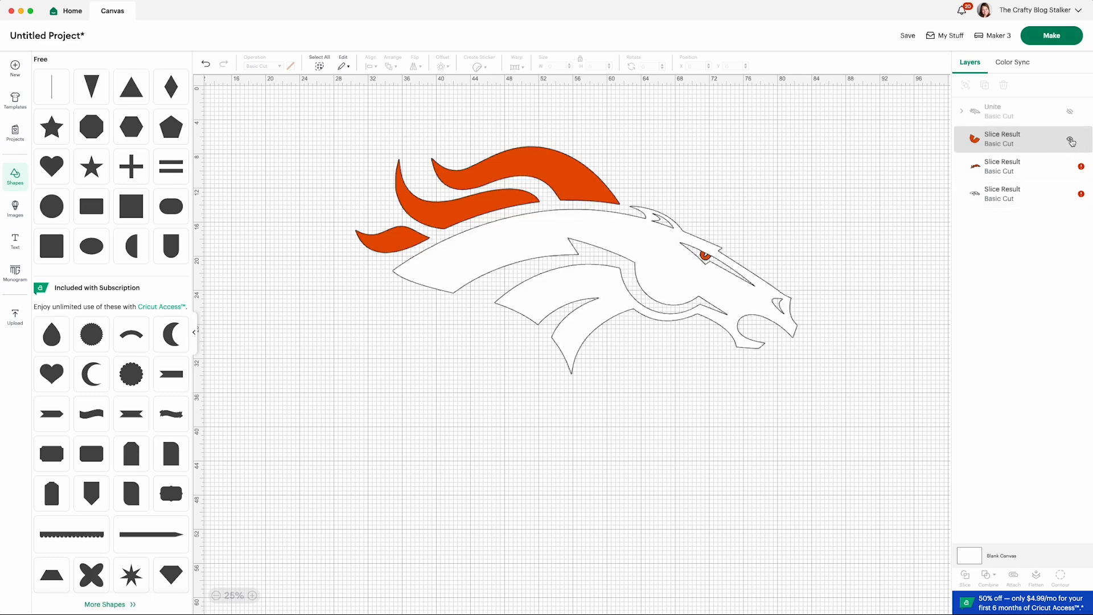
{"action": "left_click", "coordinate": [1030, 140]}
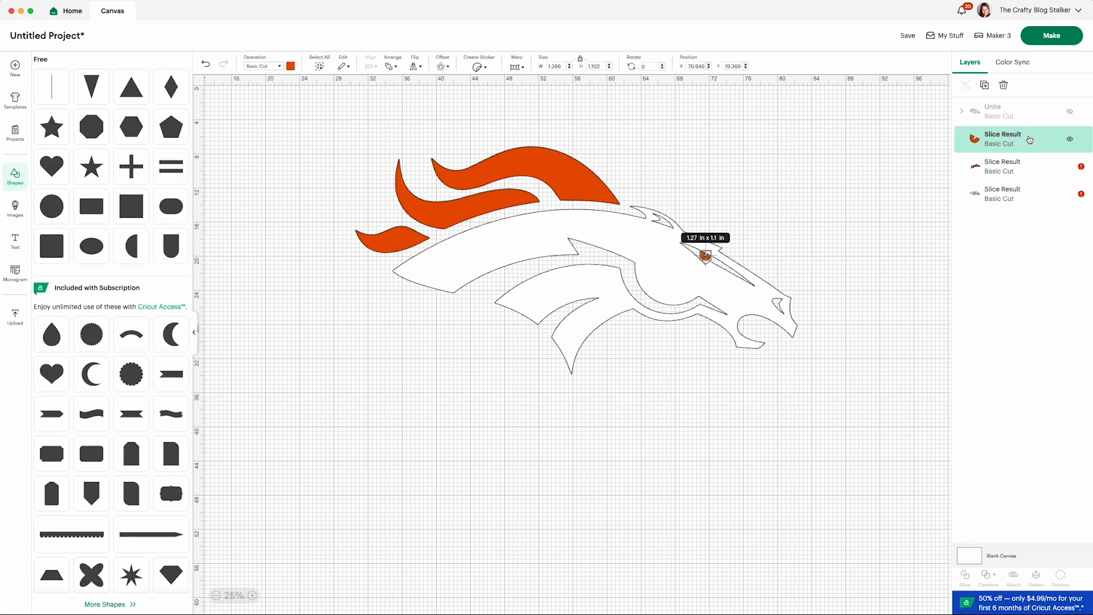
{"action": "left_click", "coordinate": [1015, 199], "text": "shift"}
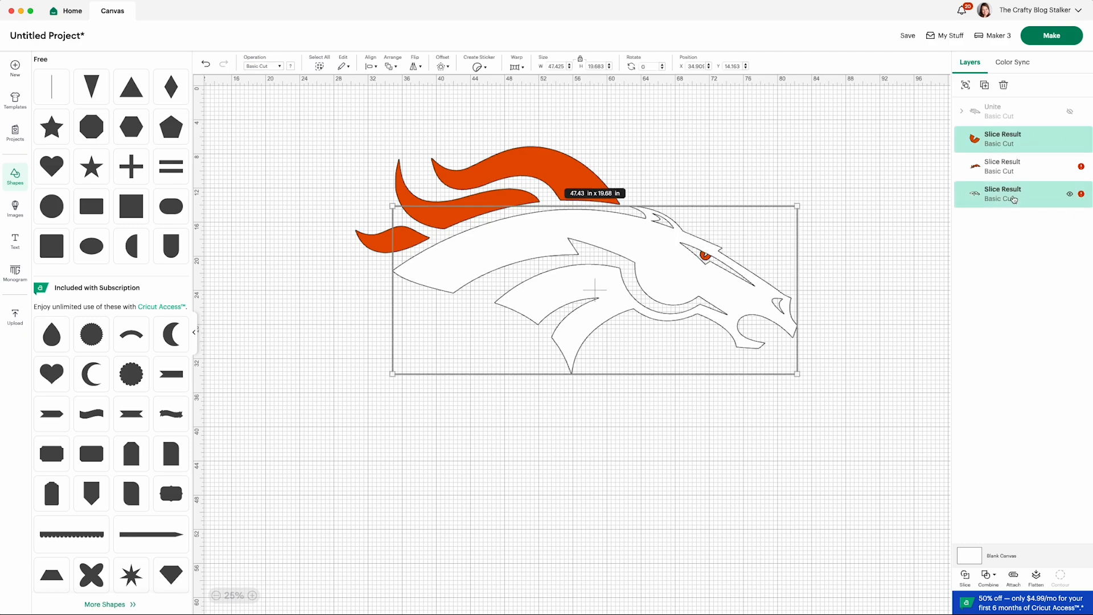
Delete the leftover white piece cut out at the eye and show the united black outline again.
{"action": "left_click", "coordinate": [1070, 140]}
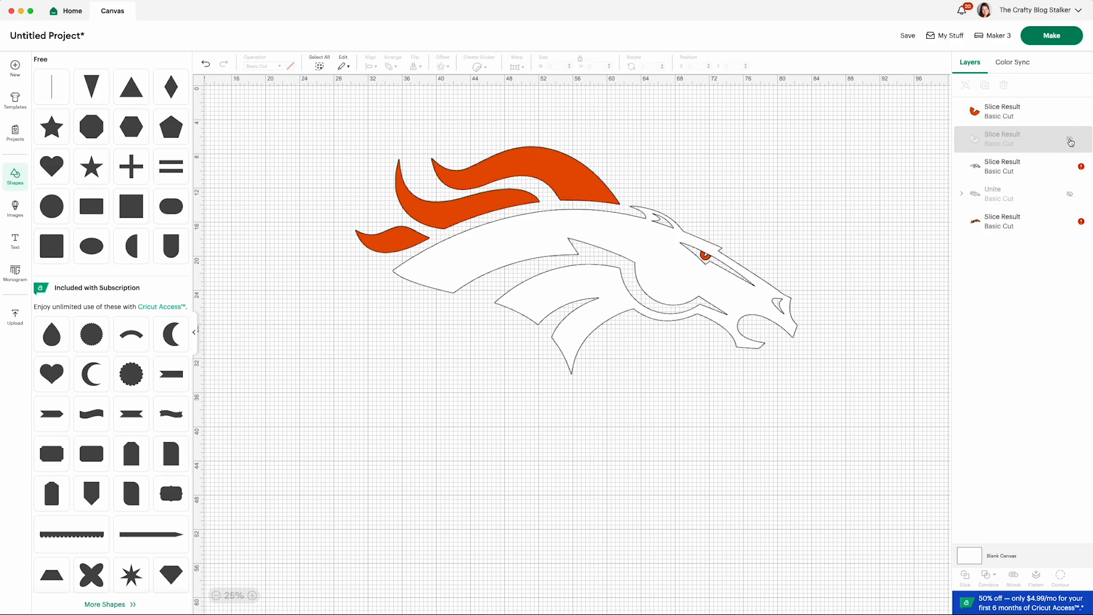
{"action": "left_click", "coordinate": [1070, 141]}
{"action": "left_click", "coordinate": [1007, 142]}
{"action": "key", "text": "Delete"}
{"action": "left_click", "coordinate": [1071, 166]}
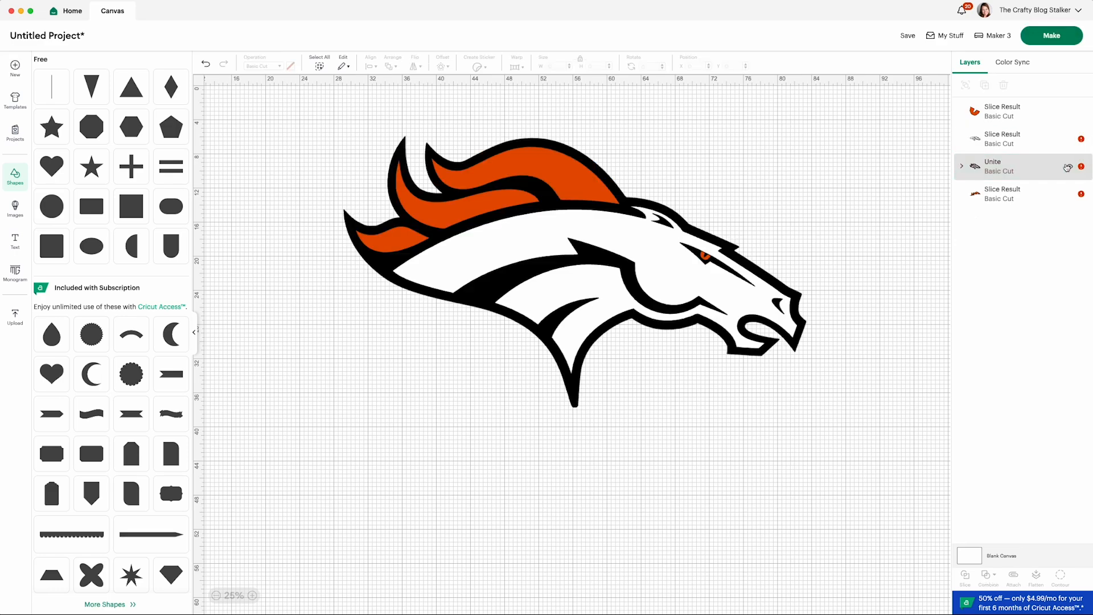
Weld the orange eye piece to the orange mane pieces.
{"action": "left_click", "coordinate": [1011, 116]}
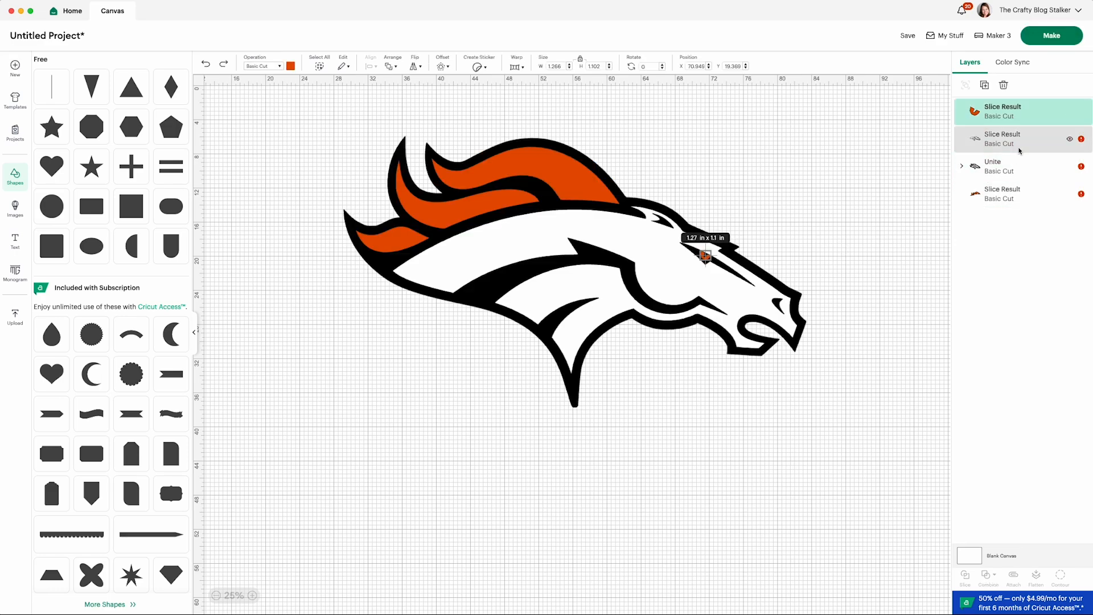
{"action": "left_click", "coordinate": [1017, 204], "text": "shift"}
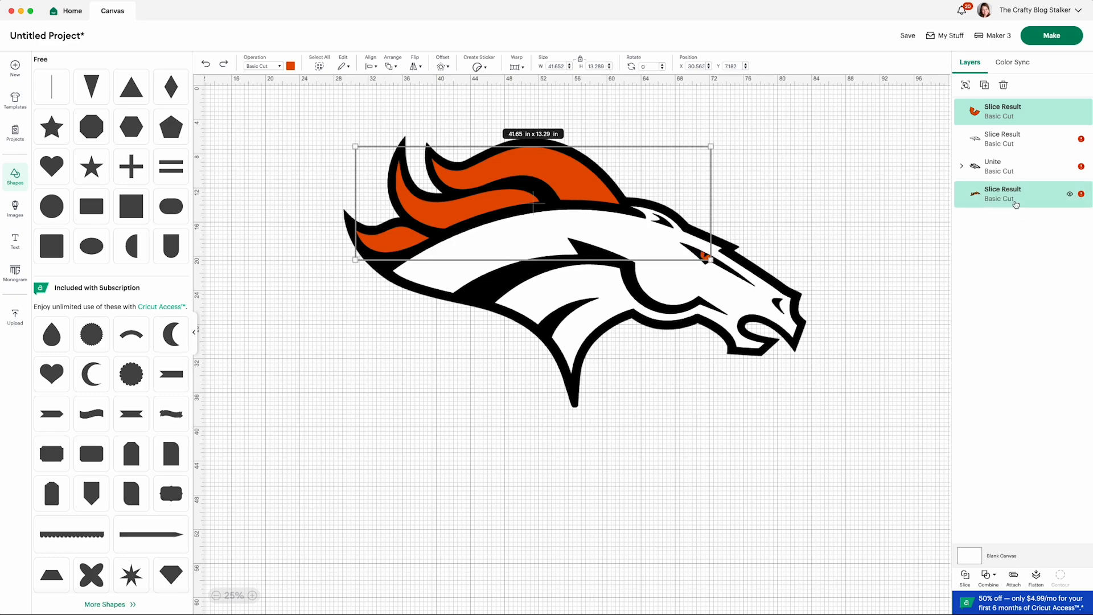
{"action": "left_click", "coordinate": [991, 576]}
{"action": "left_click", "coordinate": [1013, 476]}
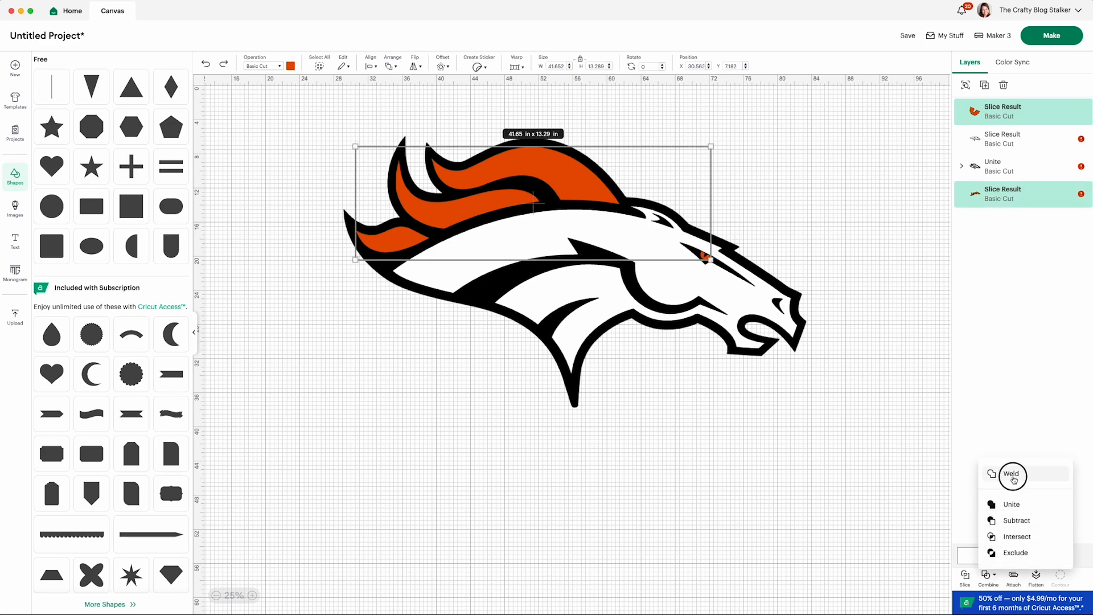
{"action": "left_click", "coordinate": [989, 111]}
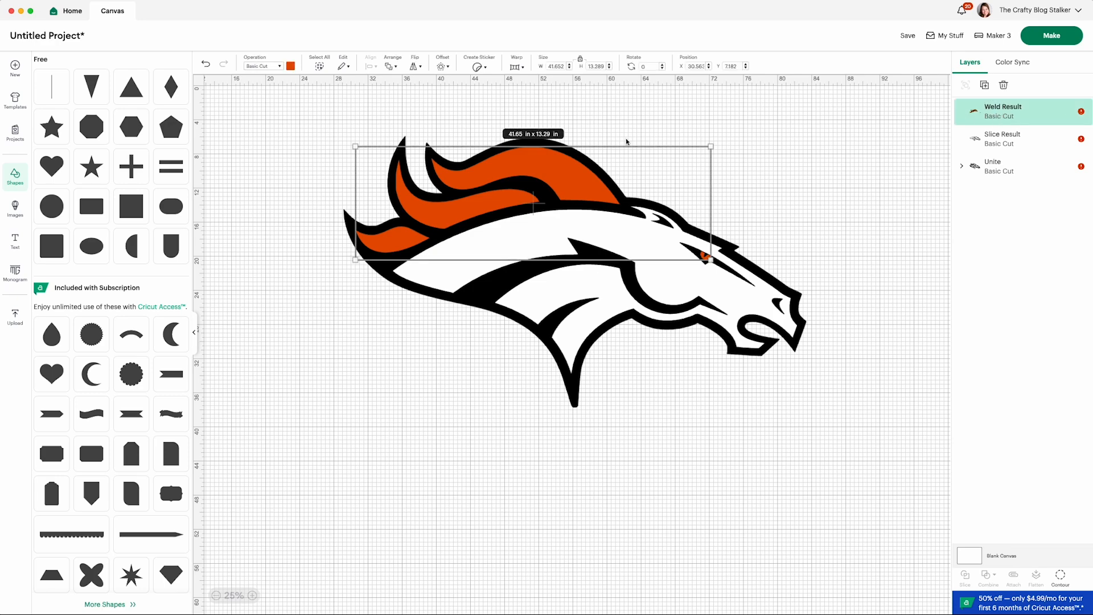
Move the logo layers apart to check each one, and return them to their places in the logo.
{"action": "mouse_move", "coordinate": [587, 183]}
{"action": "left_mouse_down"}
{"action": "mouse_move", "coordinate": [719, 130]}
{"action": "mouse_move", "coordinate": [619, 149]}
{"action": "mouse_move", "coordinate": [575, 180]}
{"action": "mouse_move", "coordinate": [587, 182]}
{"action": "left_mouse_up"}
{"action": "left_click_drag", "start_coordinate": [736, 342], "coordinate": [649, 465]}
{"action": "mouse_move", "coordinate": [726, 336]}
{"action": "left_mouse_down"}
{"action": "mouse_move", "coordinate": [829, 249]}
{"action": "mouse_move", "coordinate": [762, 302]}
{"action": "mouse_move", "coordinate": [701, 313]}
{"action": "mouse_move", "coordinate": [704, 337]}
{"action": "mouse_move", "coordinate": [726, 336]}
{"action": "left_mouse_up"}
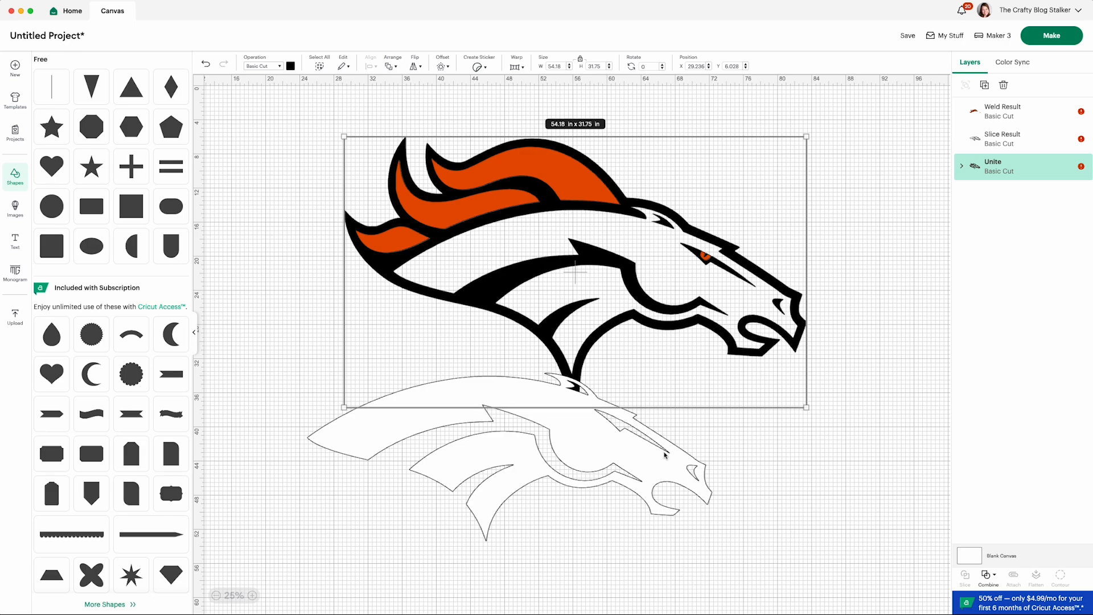
{"action": "left_click_drag", "start_coordinate": [666, 456], "coordinate": [752, 292]}
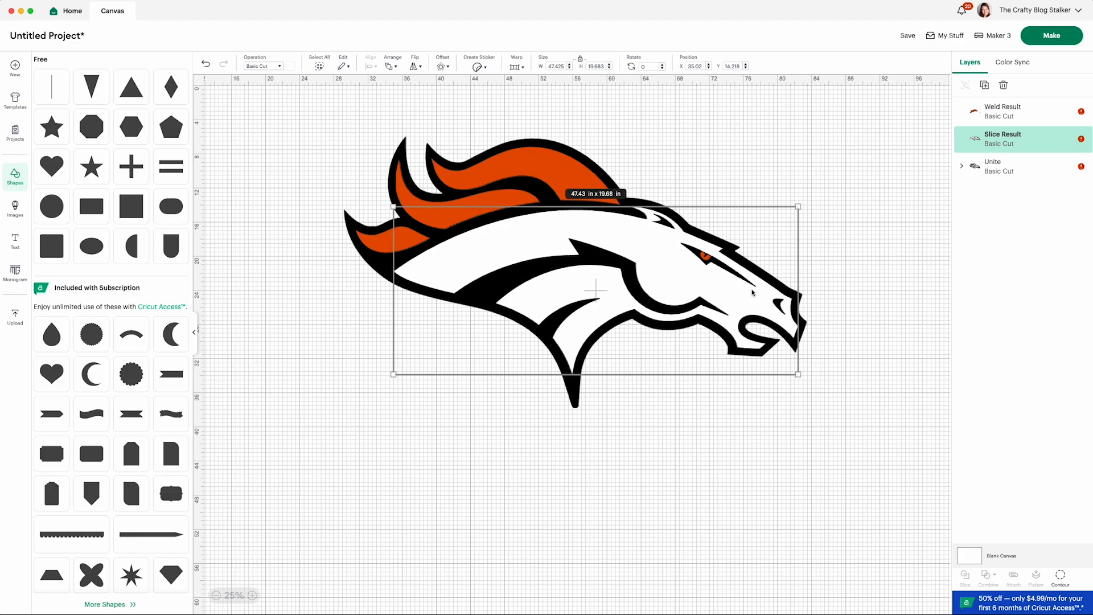
{"action": "left_click_drag", "start_coordinate": [784, 374], "coordinate": [787, 377]}
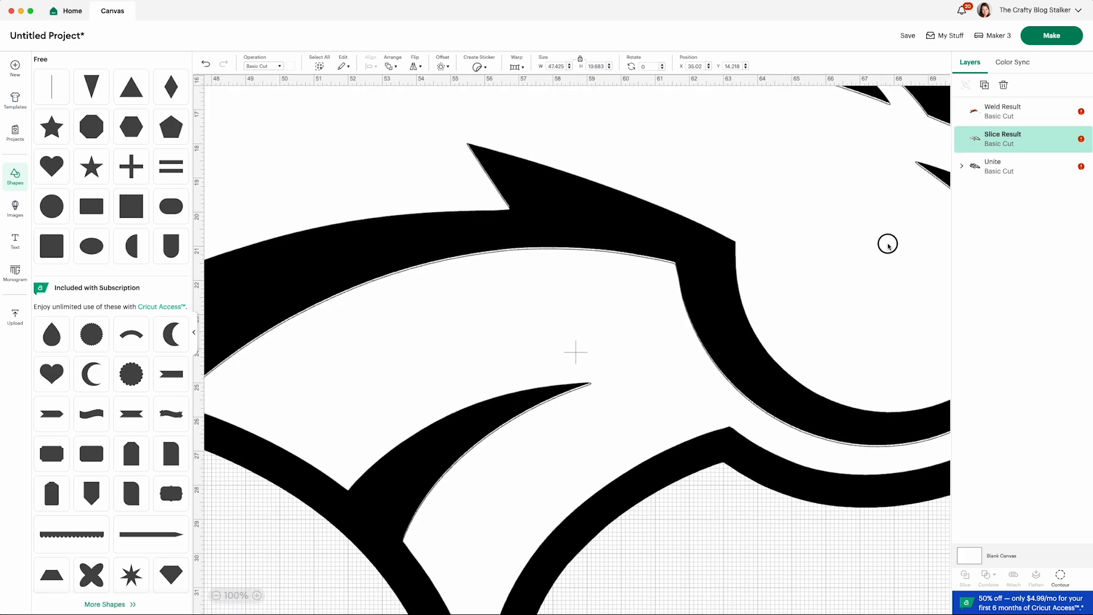
{"action": "left_click_drag", "start_coordinate": [887, 246], "coordinate": [887, 245]}
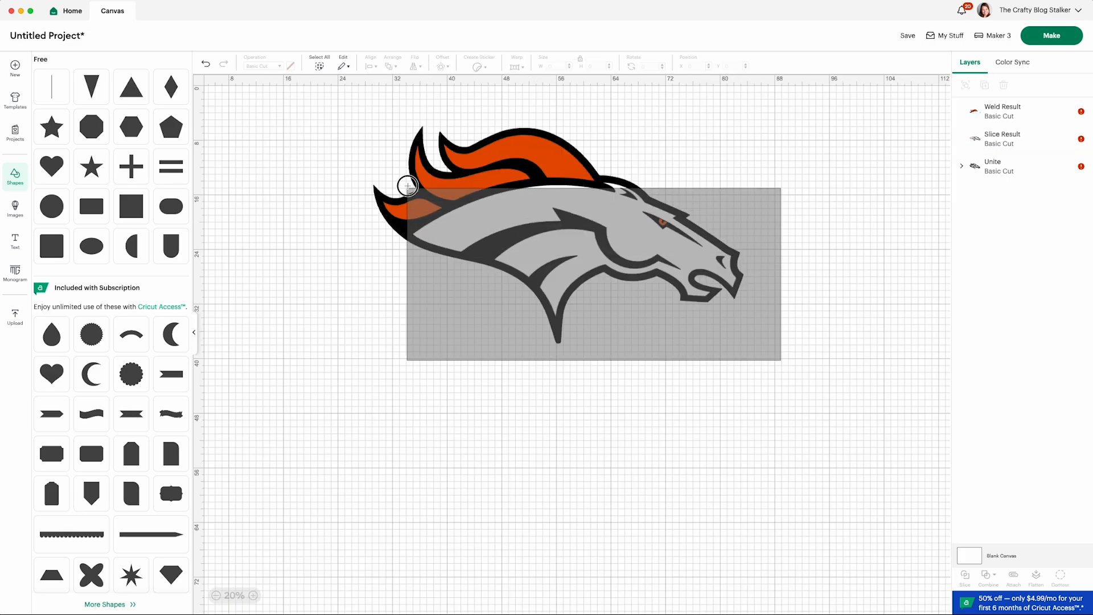
Recolor the united black outline dark blue, and shift the whole logo slightly to the left.
{"action": "key", "text": "ctrl+a"}
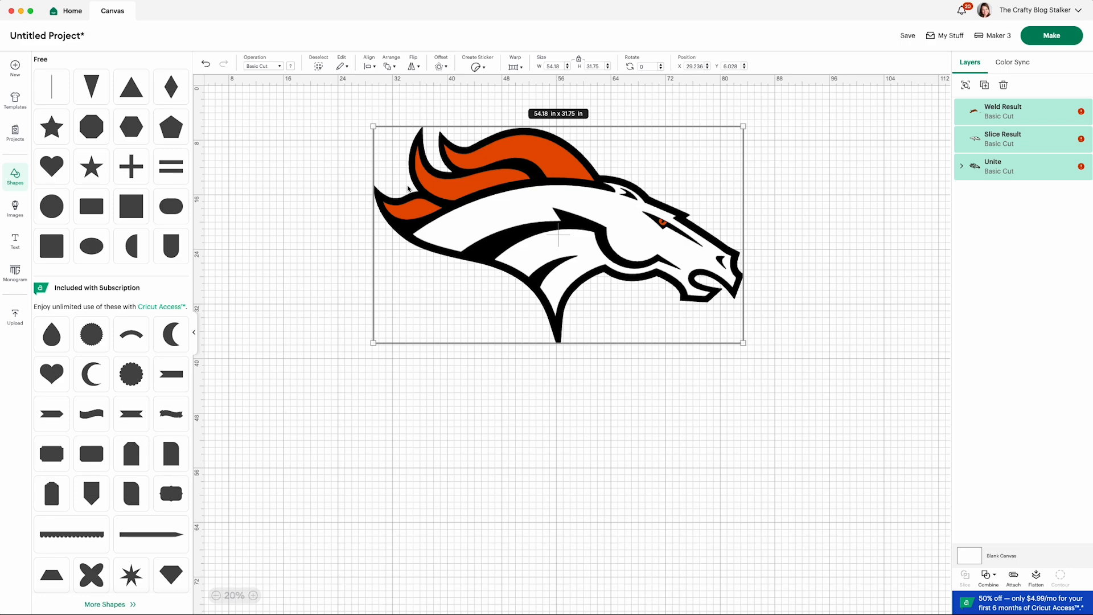
{"action": "left_click", "coordinate": [641, 210]}
{"action": "left_click", "coordinate": [290, 66]}
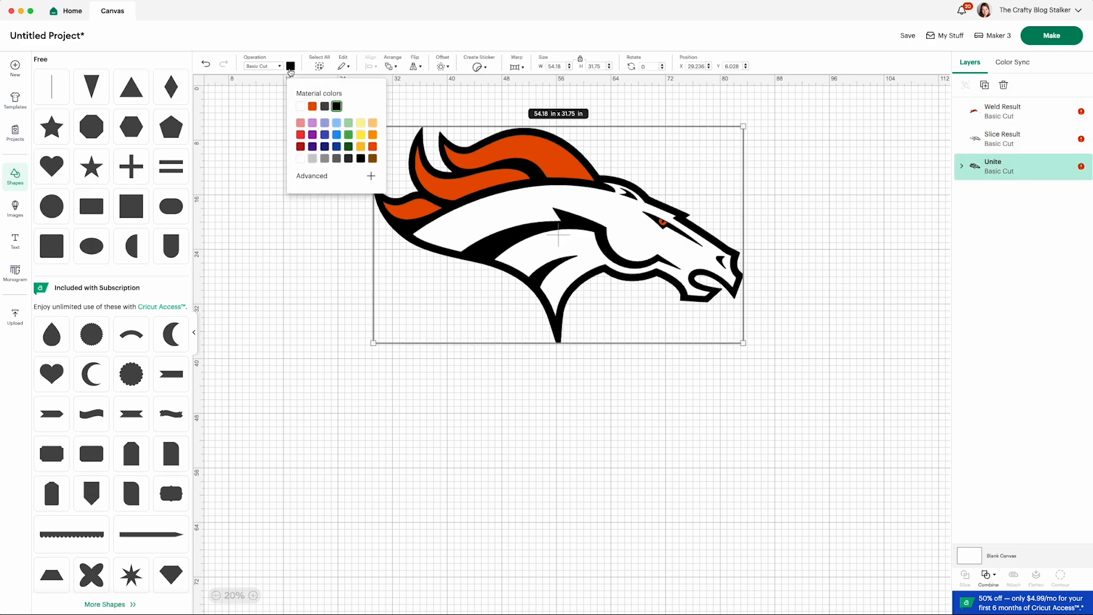
{"action": "left_click", "coordinate": [324, 147]}
{"action": "left_click", "coordinate": [305, 248]}
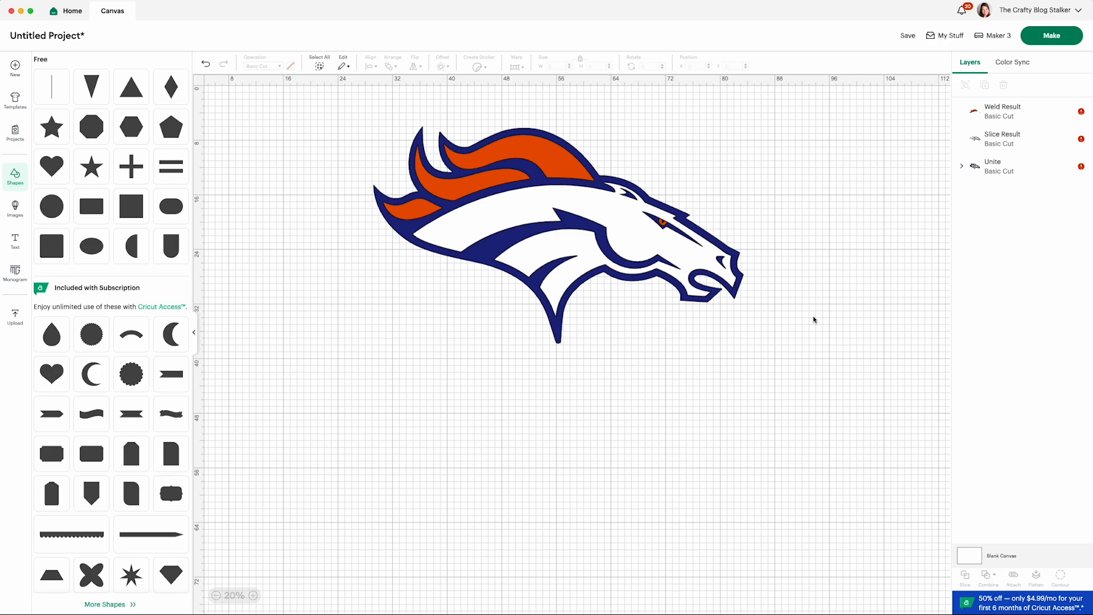
{"action": "left_click_drag", "start_coordinate": [775, 340], "coordinate": [367, 121]}
{"action": "mouse_move", "coordinate": [624, 226]}
{"action": "left_mouse_down"}
{"action": "mouse_move", "coordinate": [578, 240]}
{"action": "mouse_move", "coordinate": [616, 226]}
{"action": "left_mouse_up"}
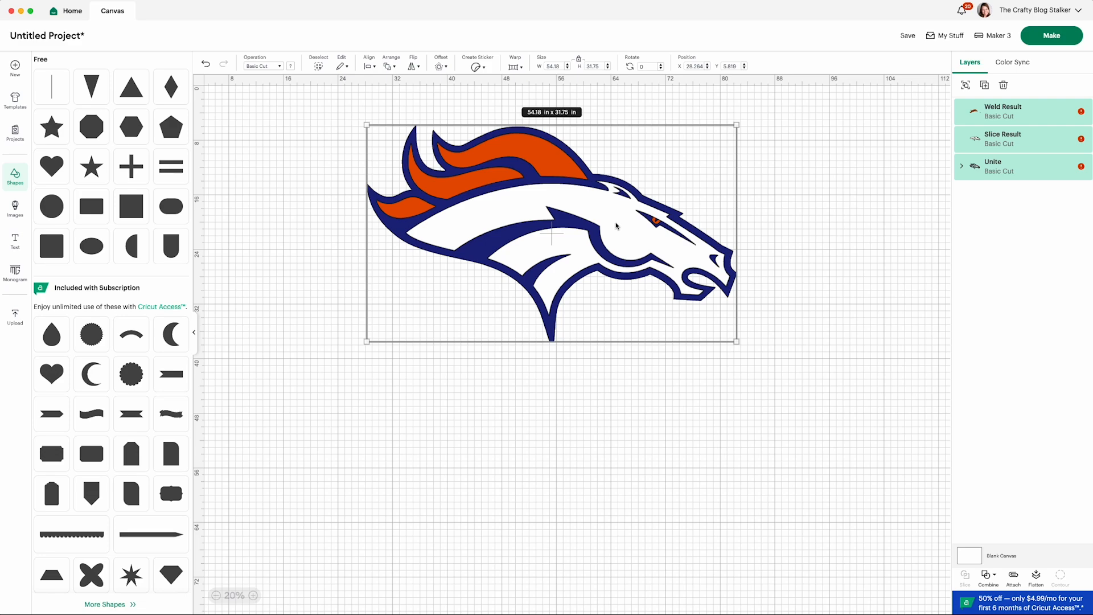